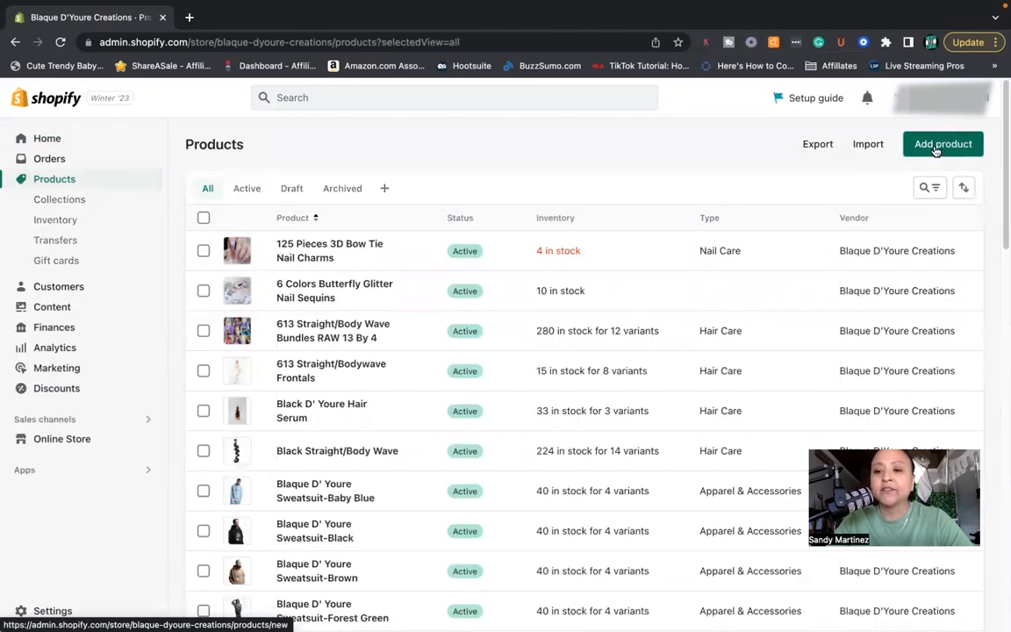
# - Start a new product titled "Blaque D' Youre Sweatsuit-Gray" and paste the description beginning "Introducing Blaque d' Youres' new line of sweat suits"
pyautogui.click(935, 151)
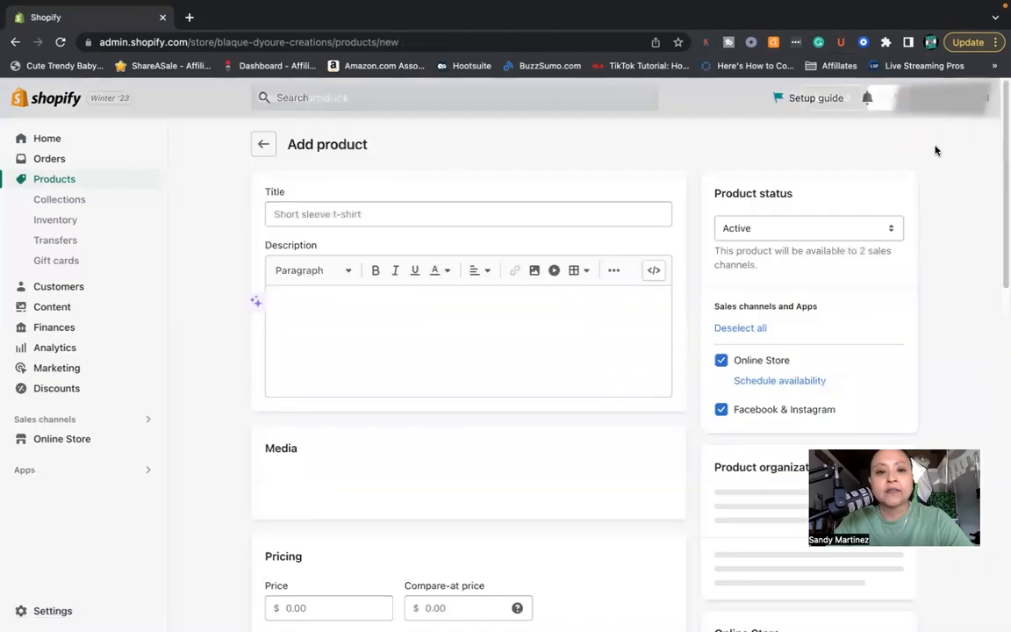
pyautogui.click(375, 215)
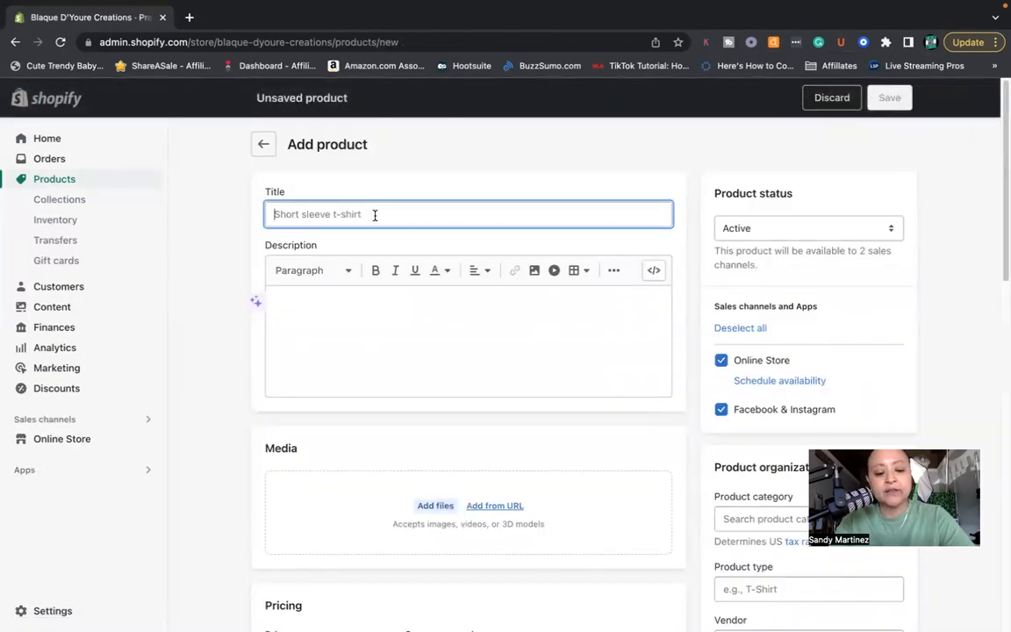
pyautogui.write("Blaque D' Youre Sweatsuit-Gray")
pyautogui.click(303, 281)
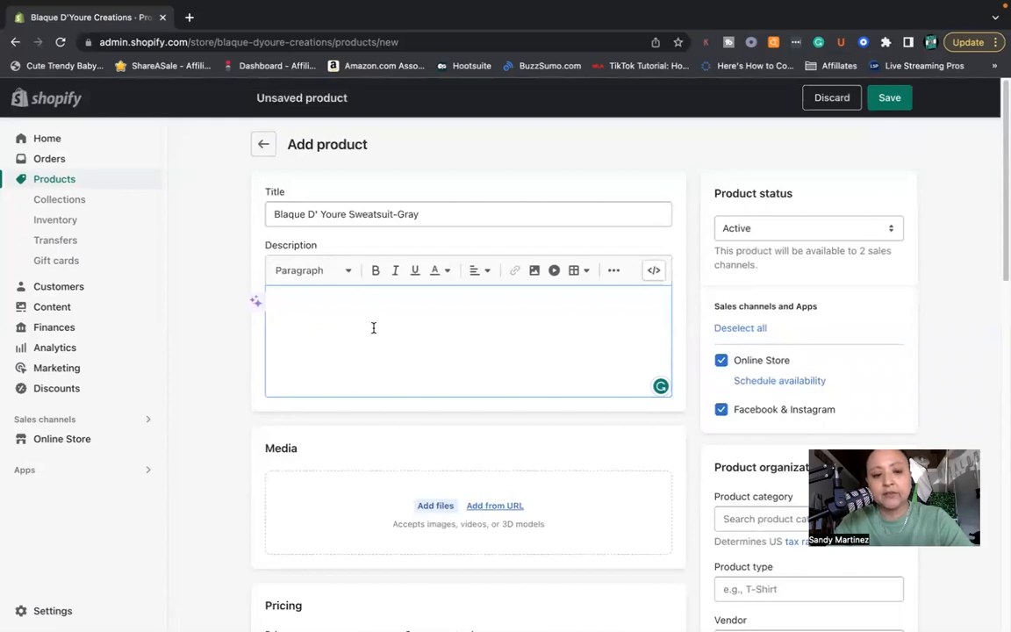
pyautogui.write("Introducing Blaque d' Youres' new line of sweat suits - the ultimate blend of comfort and style! Our sweat suits are designed with a focus on quality and comfort, using only the finest materials to ensure you look and feel great. This is a men's size and fit.")
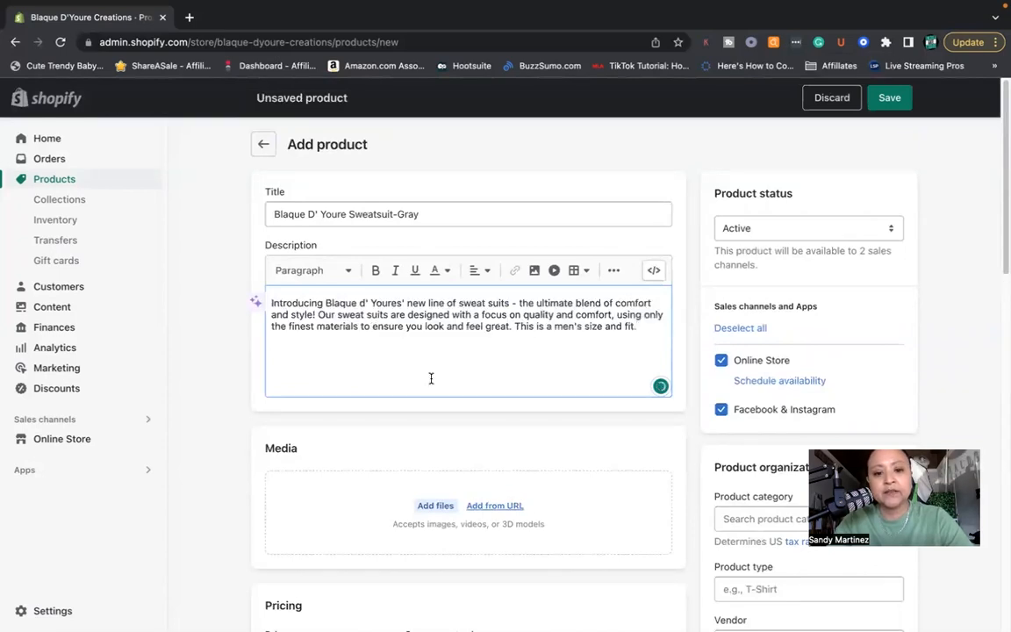
# - Upload IMG_9756.jpg, IMG_9761.jpg, IMG_9762.jpg and IMG_9767.jpg from the Web Photos folder to the product's media
pyautogui.scroll(-3, 433, 378)
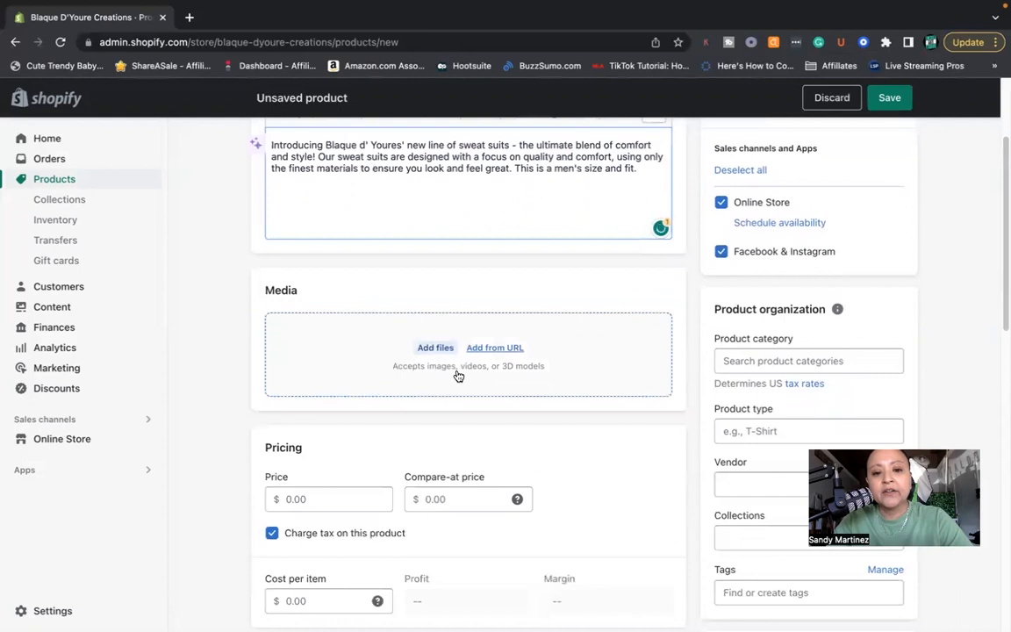
pyautogui.moveTo(158, 3)
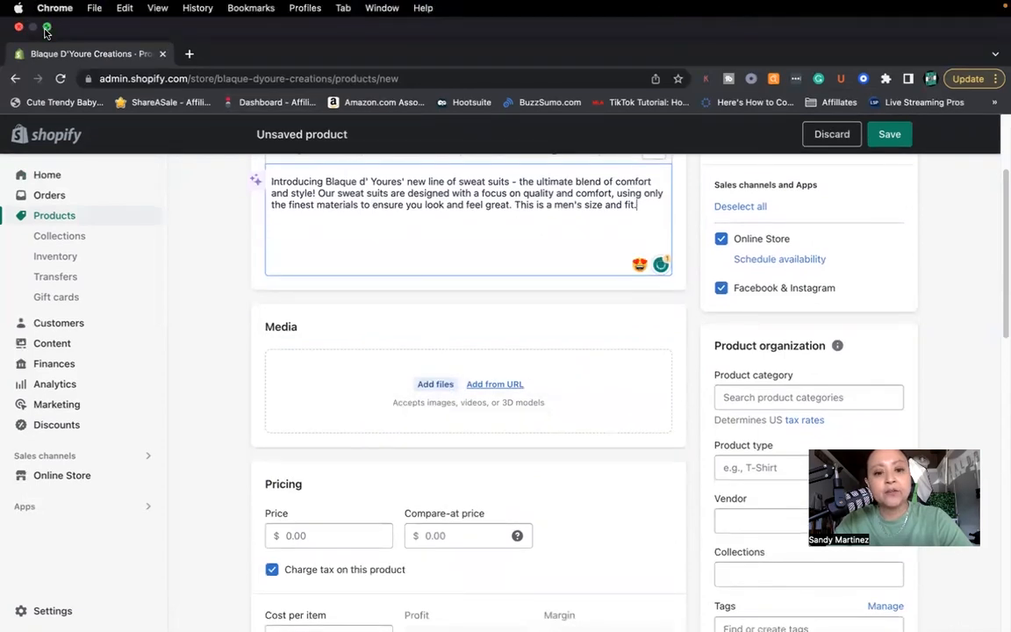
pyautogui.click(47, 29)
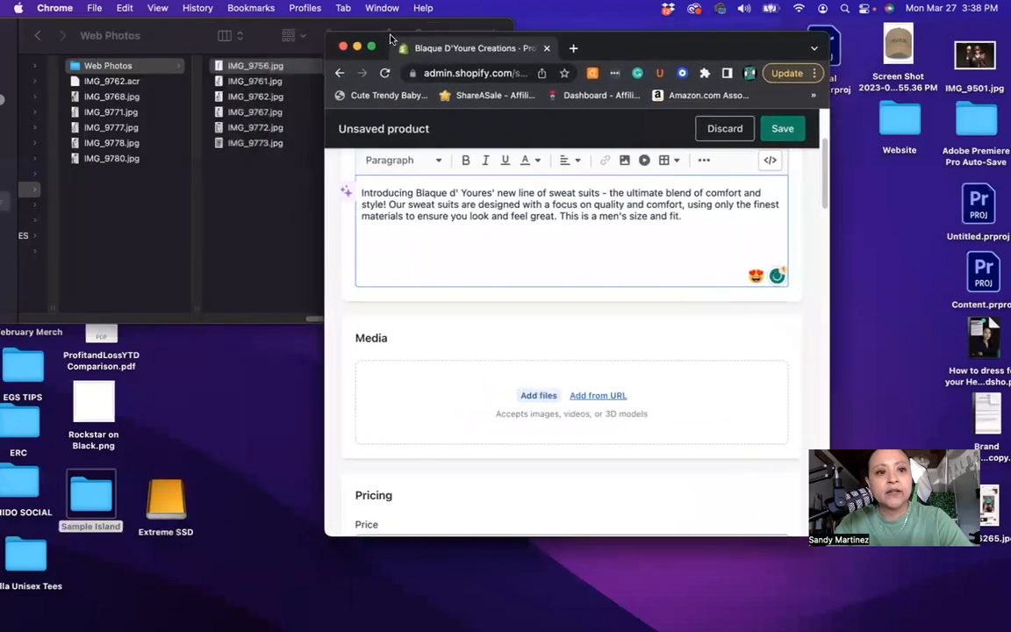
pyautogui.click(269, 115)
pyautogui.keyDown('shift'); pyautogui.click(268, 115); pyautogui.keyUp('shift')
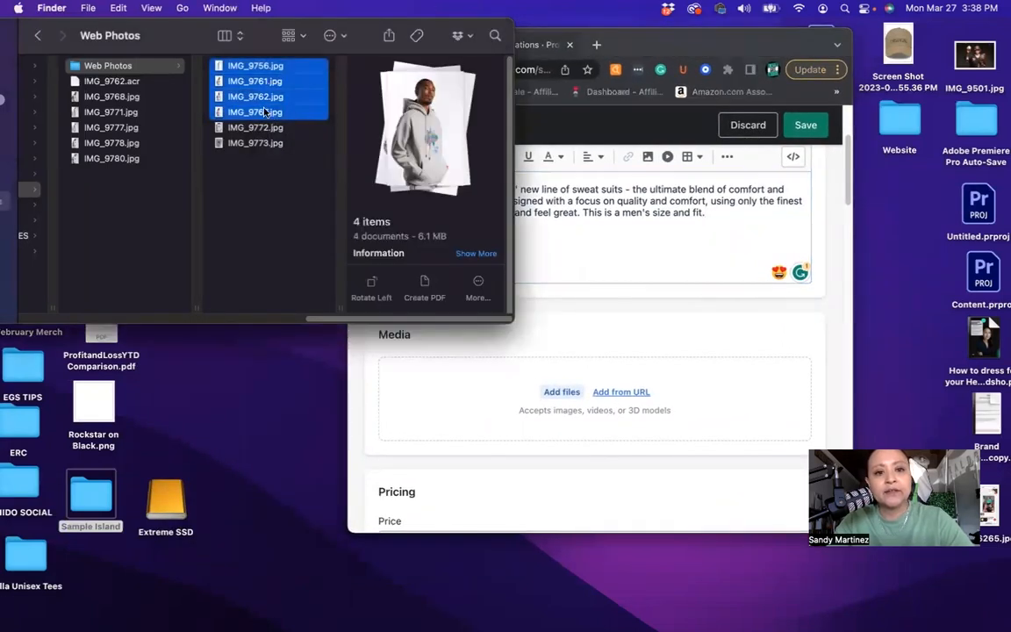
pyautogui.moveTo(234, 94); pyautogui.dragTo(516, 407)
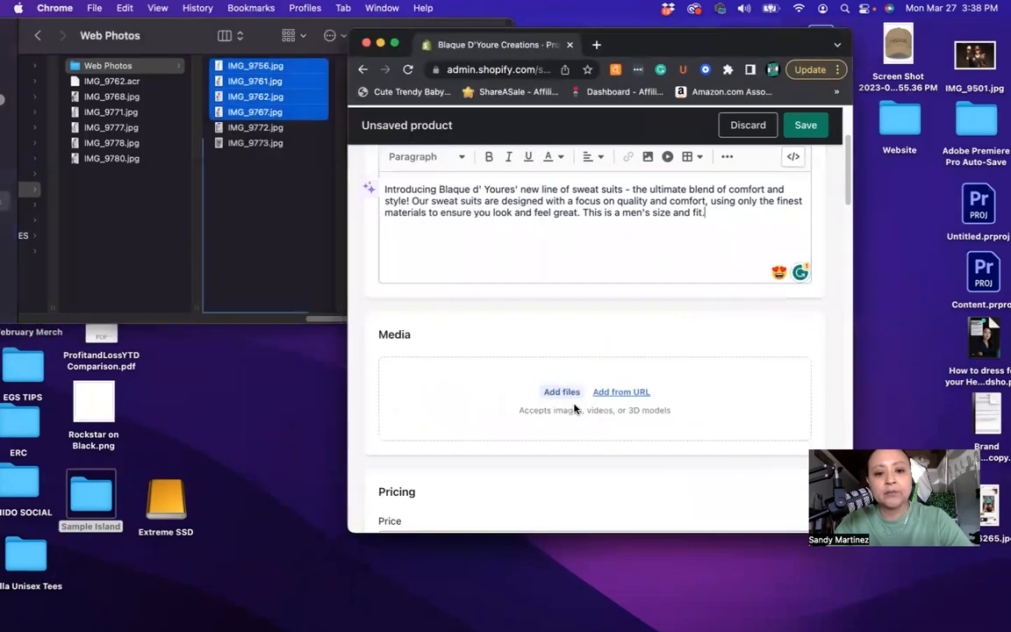
pyautogui.click(394, 43)
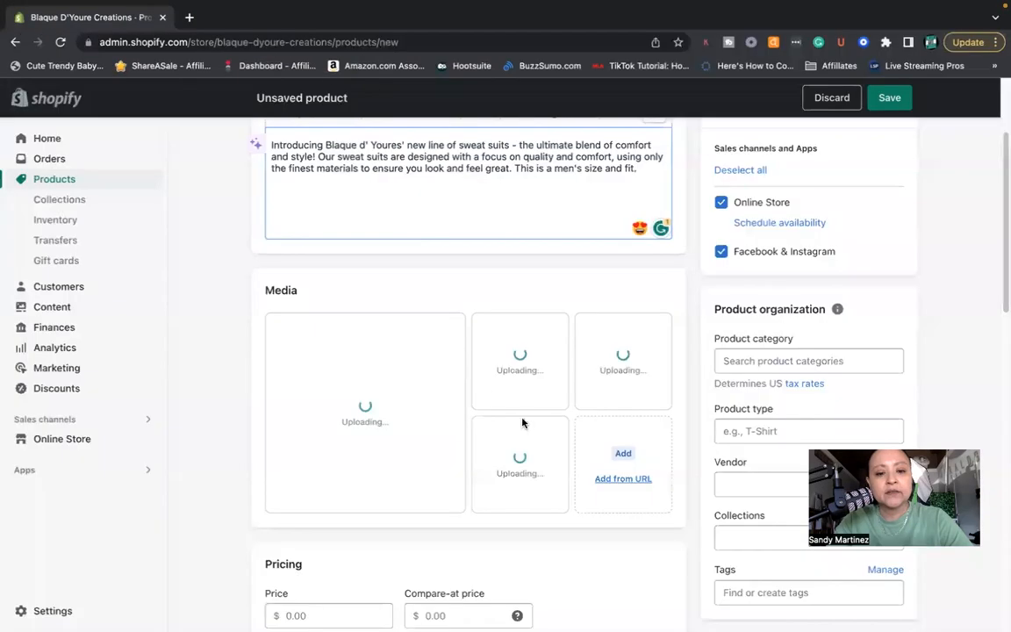
# - Set the product's price to $100.00 and its compare-at price to $150.00
pyautogui.scroll(-5, 426, 410)
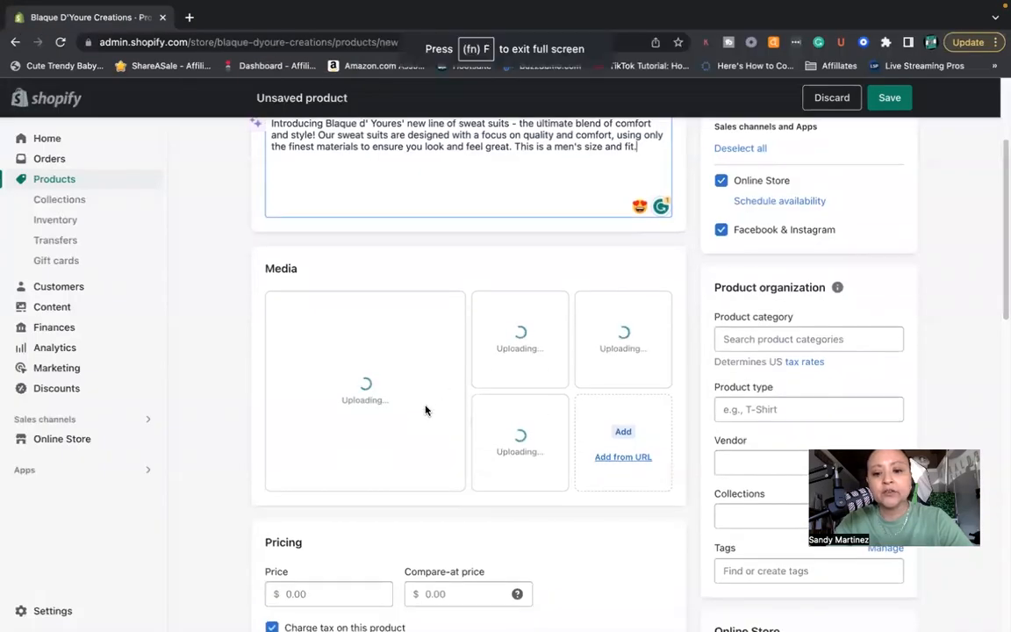
pyautogui.scroll(-1, 587, 527)
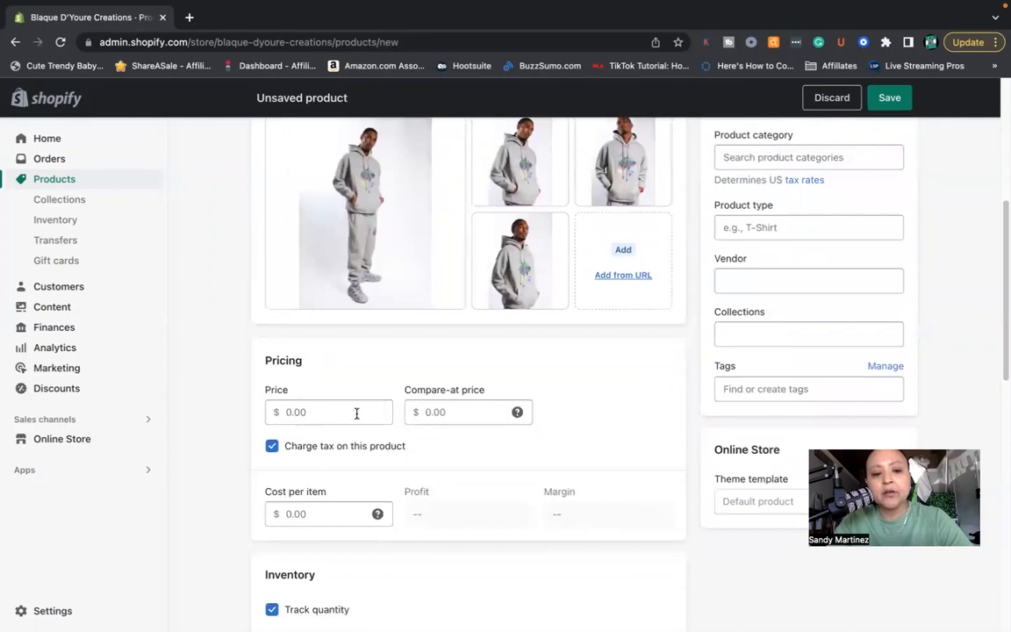
pyautogui.click(318, 411)
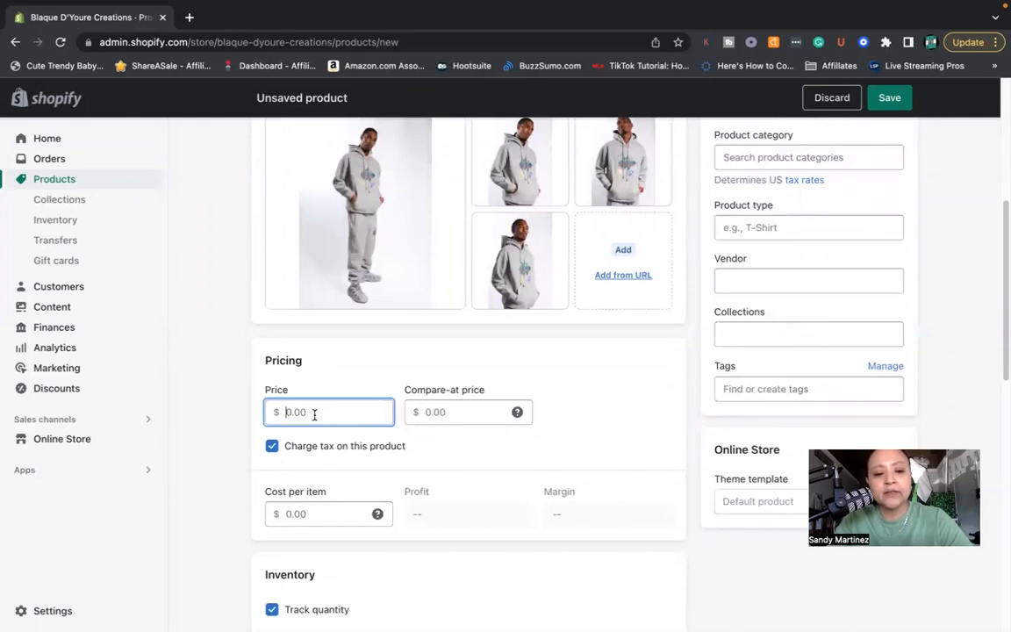
pyautogui.write('100')
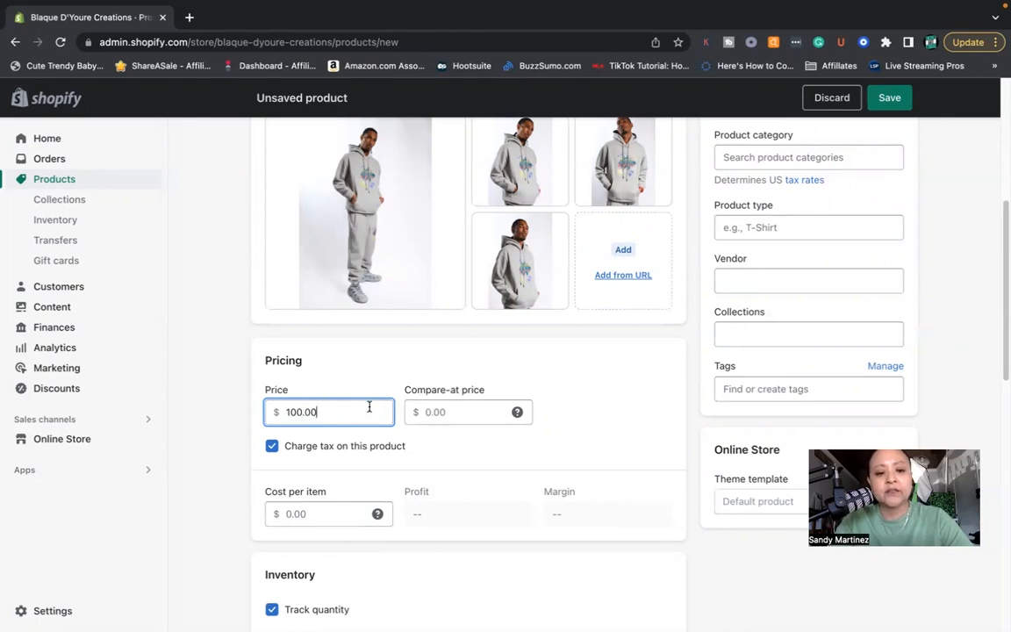
pyautogui.click(452, 407)
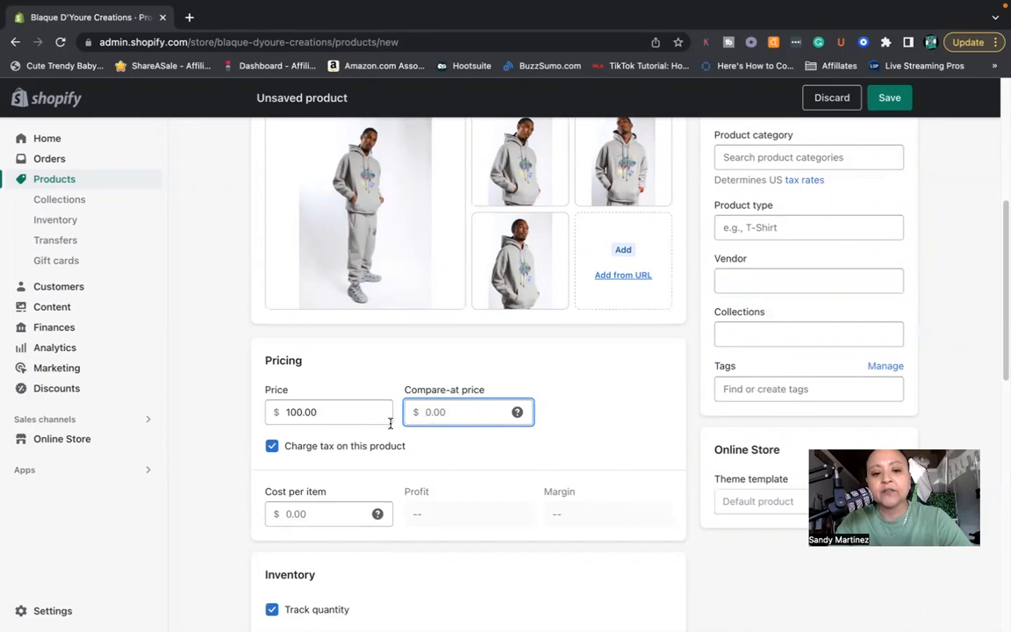
pyautogui.write('150')
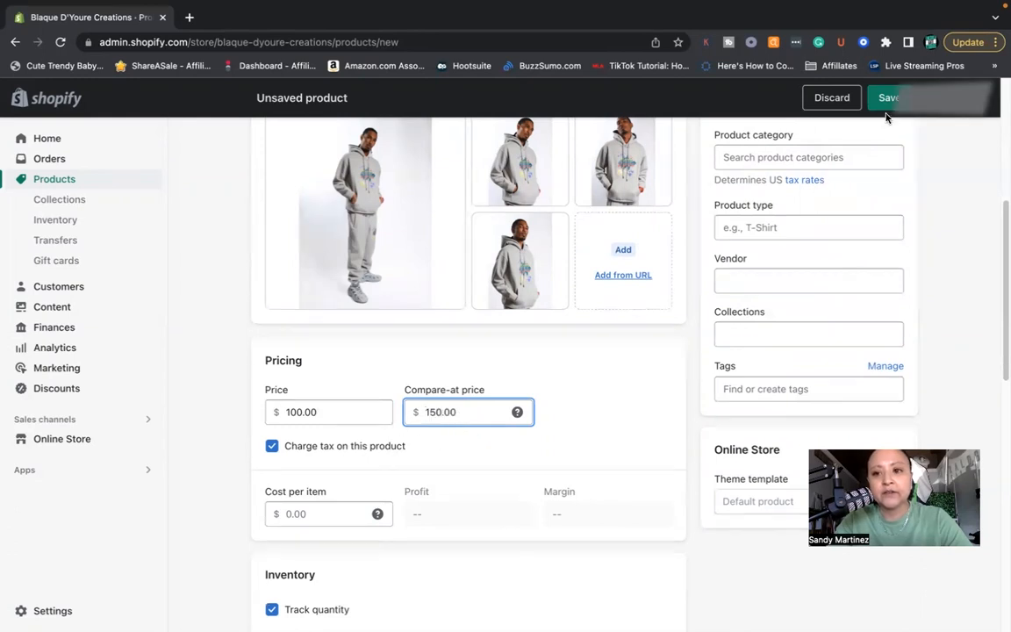
# - Save the new product and preview its page in the online store
pyautogui.click(889, 98)
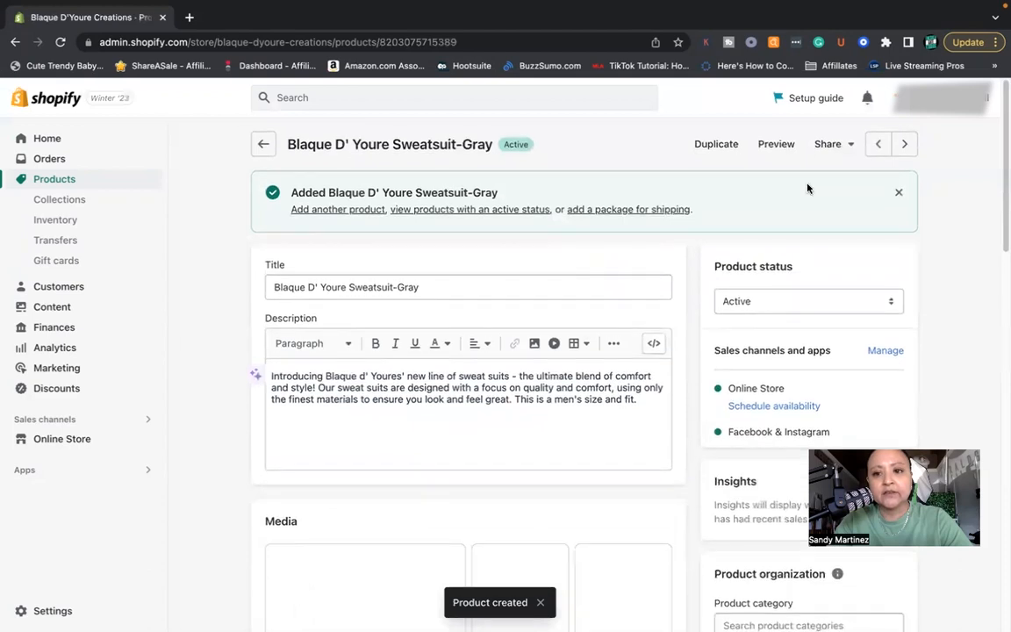
pyautogui.click(777, 145)
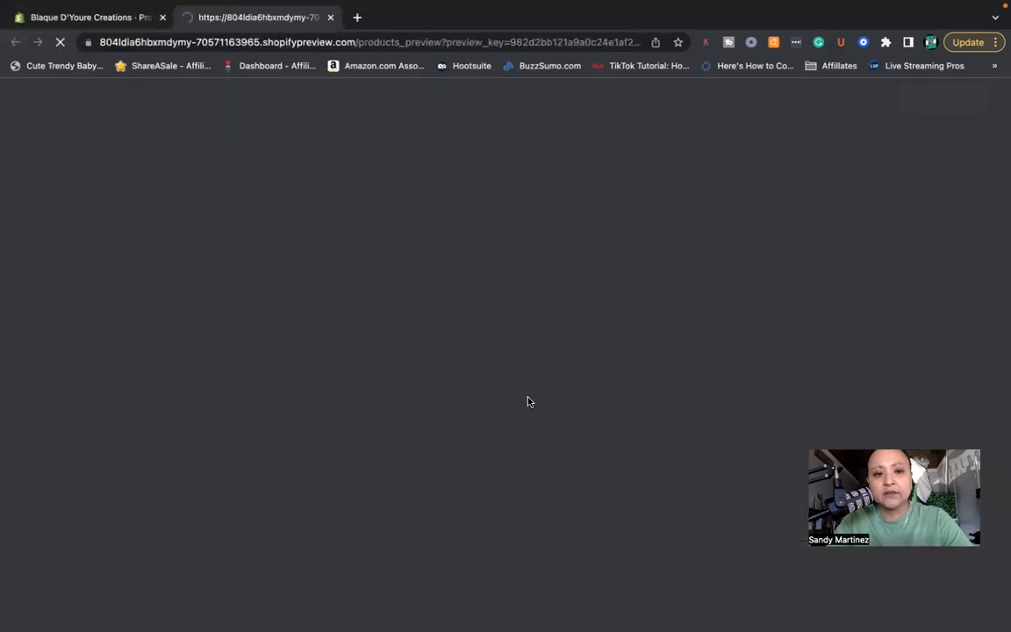
pyautogui.scroll(-2, 527, 401)
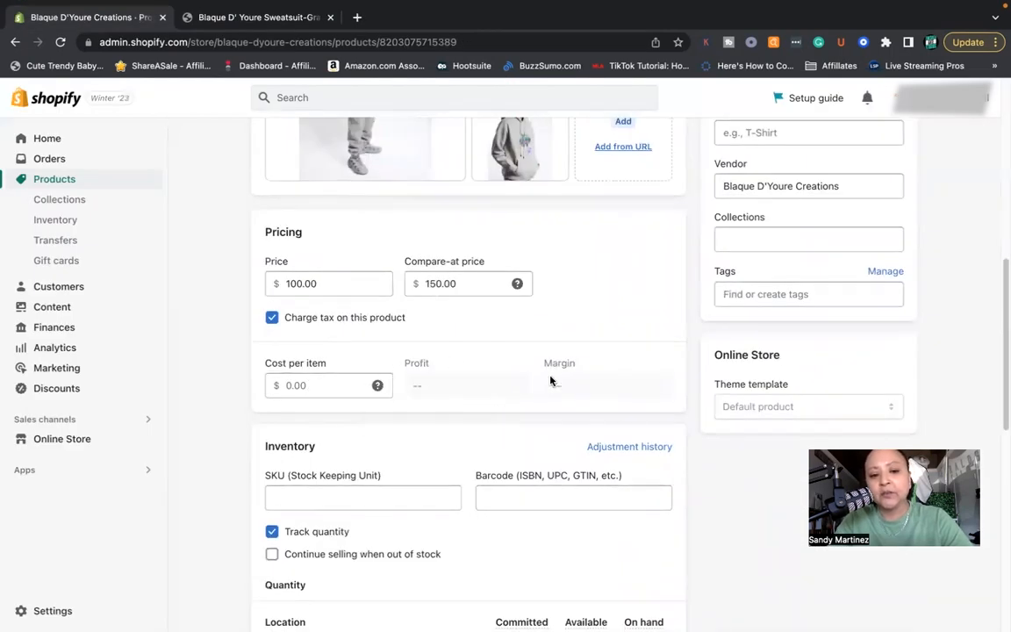
# - Adjust the product's available inventory by 10 with the default Correction reason and save the adjustment
pyautogui.click(316, 385)
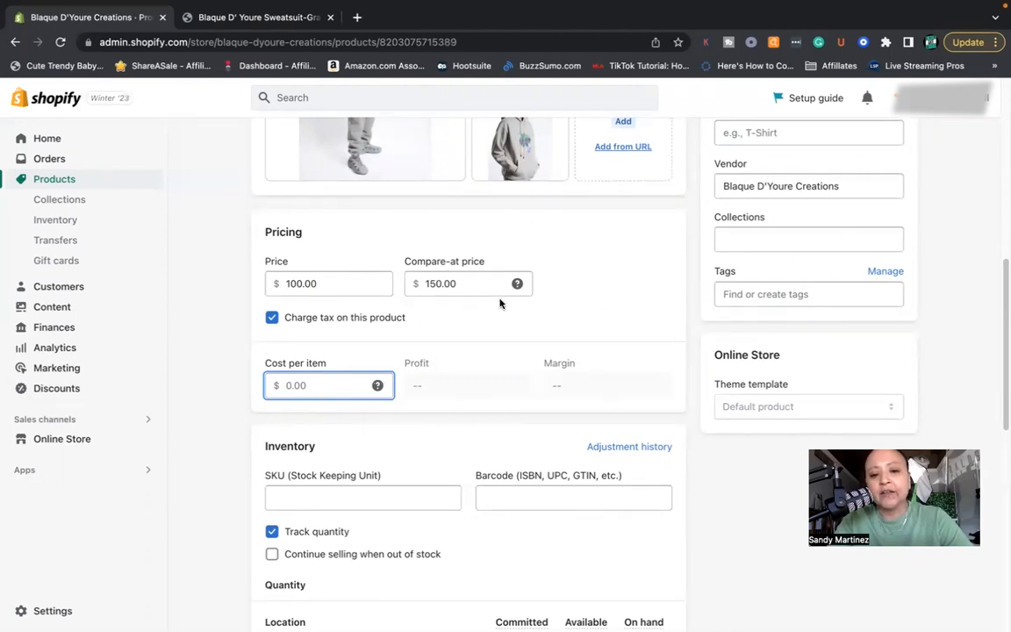
pyautogui.scroll(-3, 334, 434)
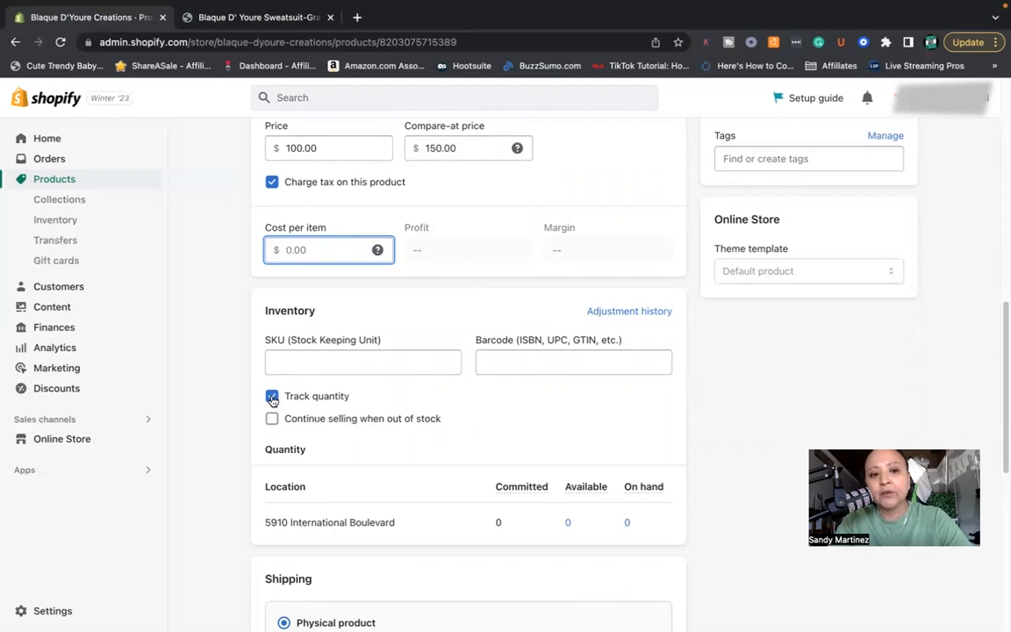
pyautogui.scroll(-2, 470, 412)
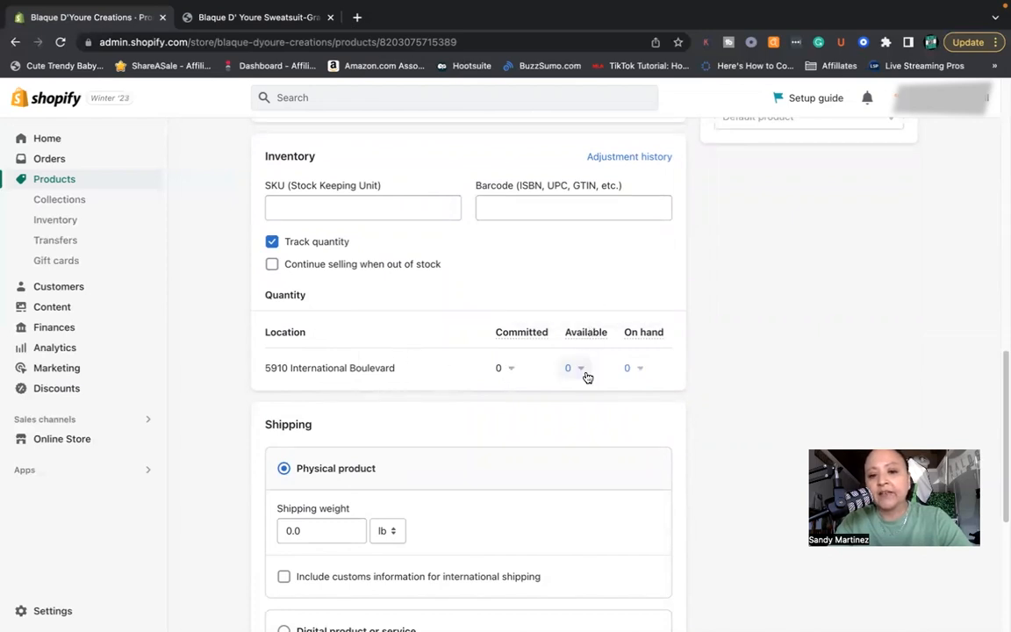
pyautogui.click(579, 369)
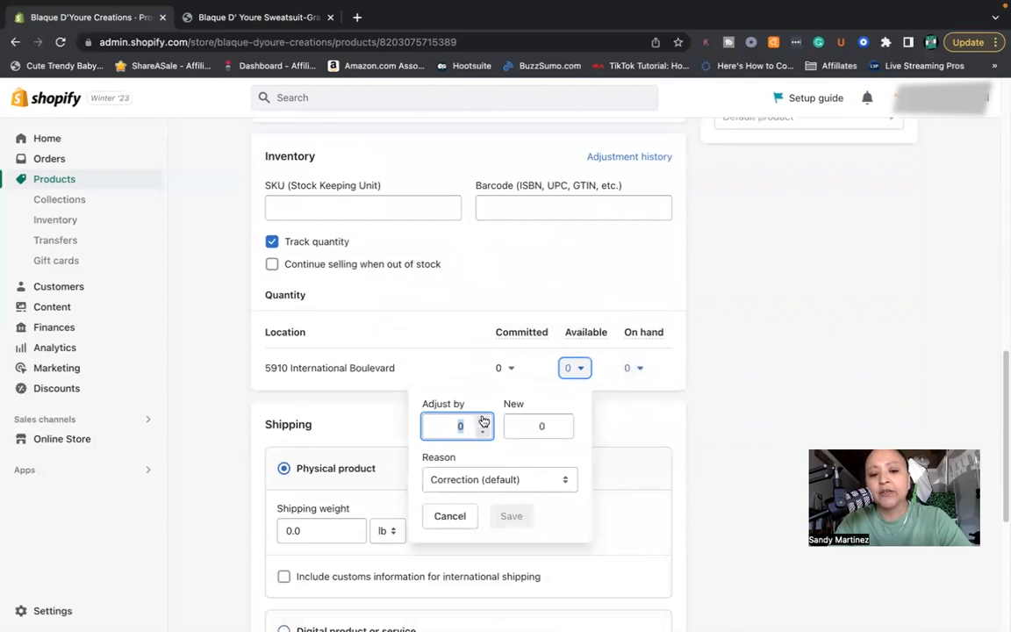
pyautogui.click(483, 422)
pyautogui.click(482, 422)
pyautogui.click(482, 422)
pyautogui.click(483, 422)
pyautogui.click(483, 422)
pyautogui.click(484, 422)
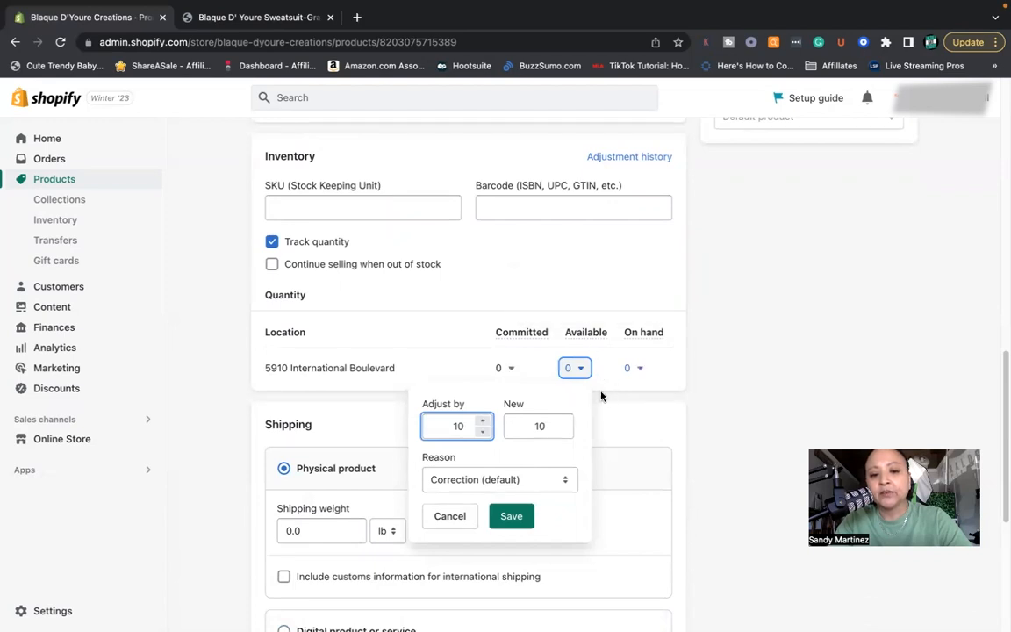
pyautogui.click(512, 517)
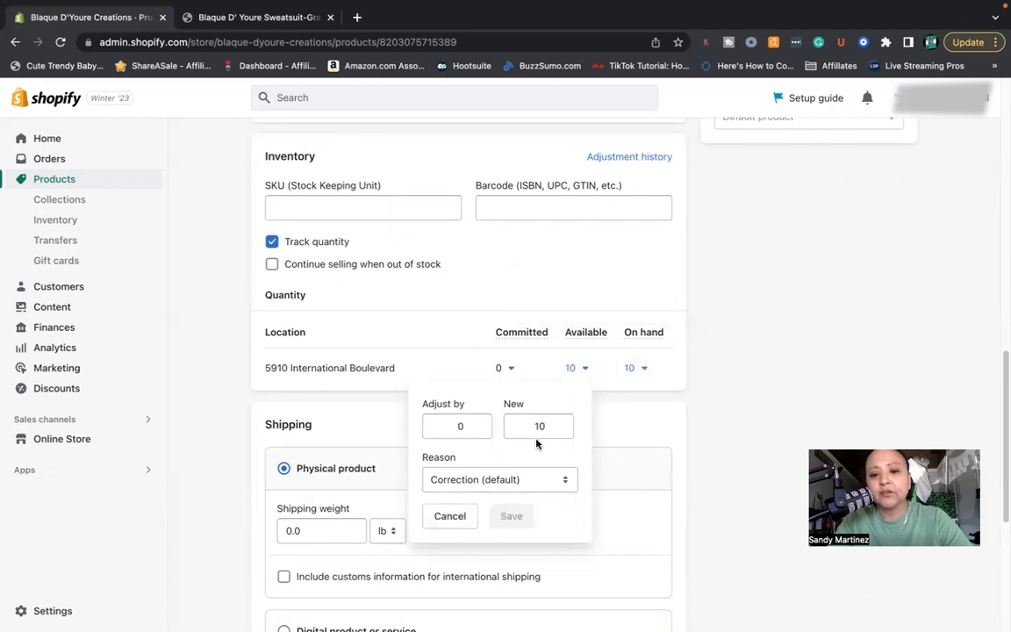
# - Add a variant option named Size to the product
pyautogui.scroll(-3, 496, 465)
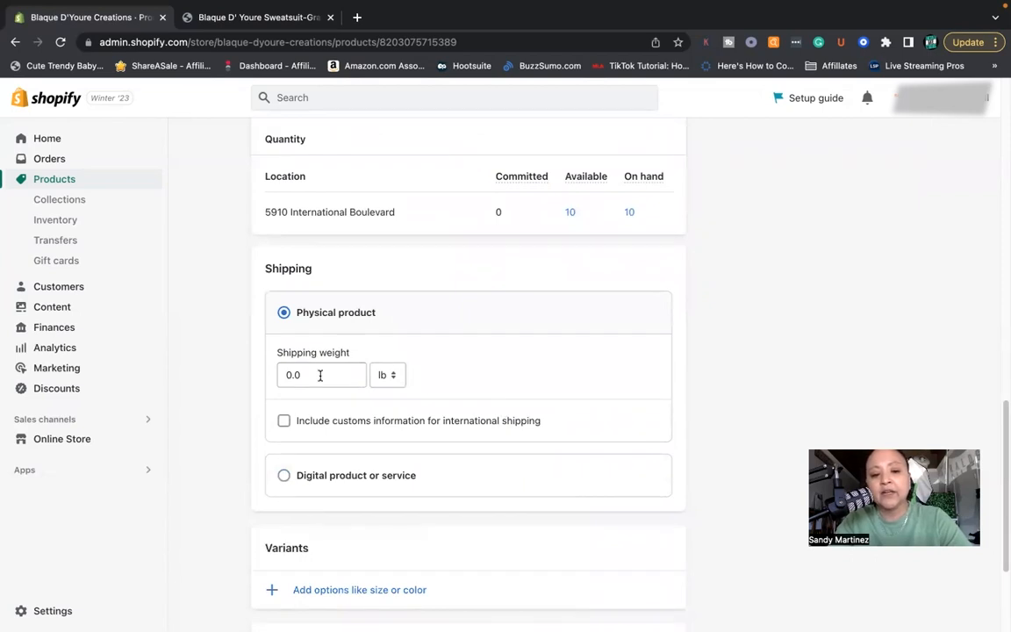
pyautogui.scroll(-2, 417, 431)
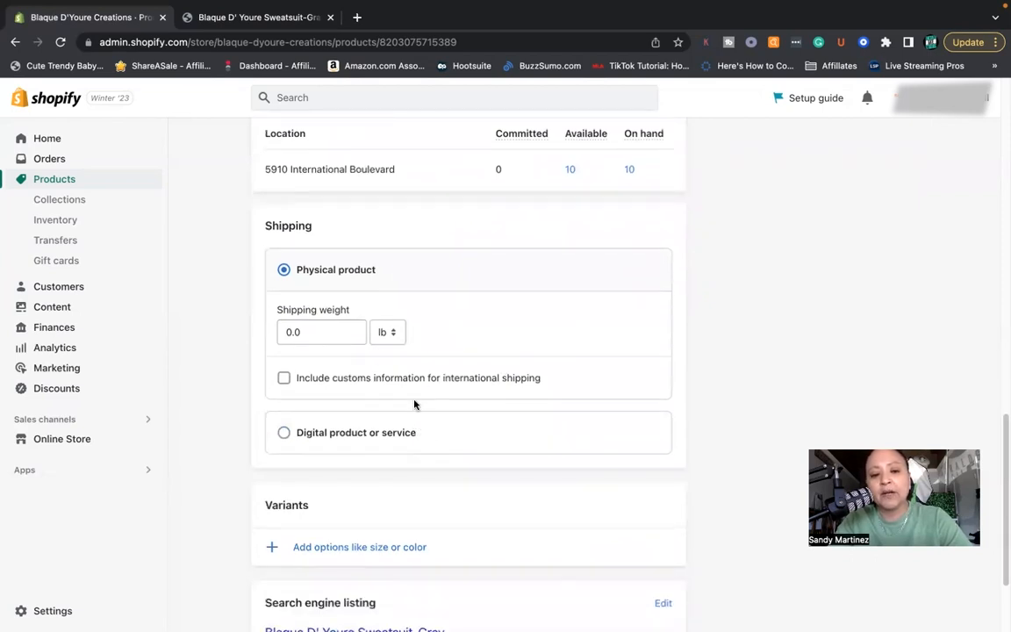
pyautogui.scroll(-1, 416, 405)
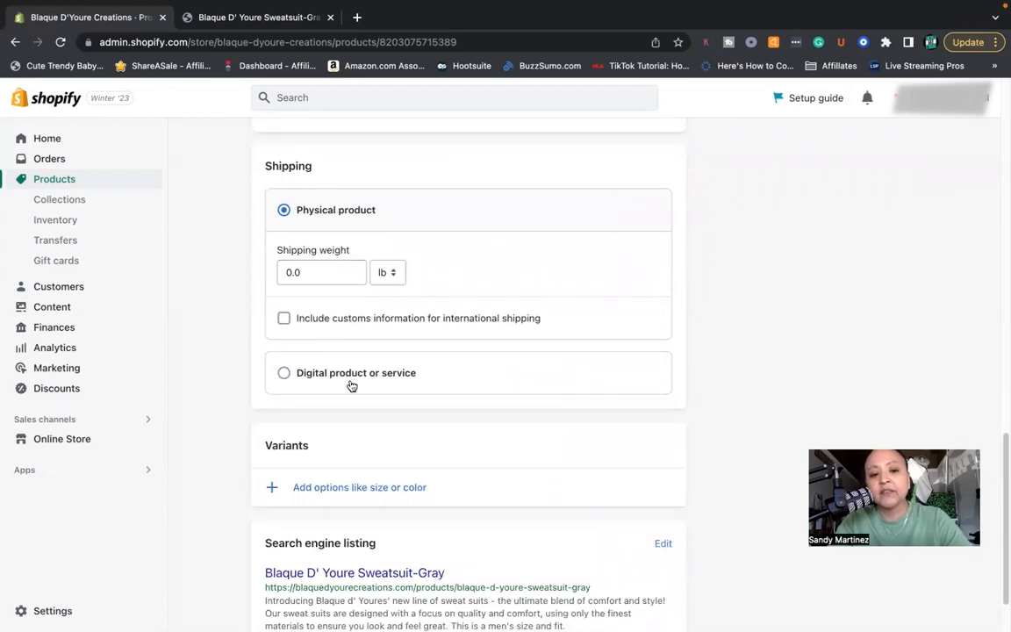
pyautogui.scroll(-2, 458, 463)
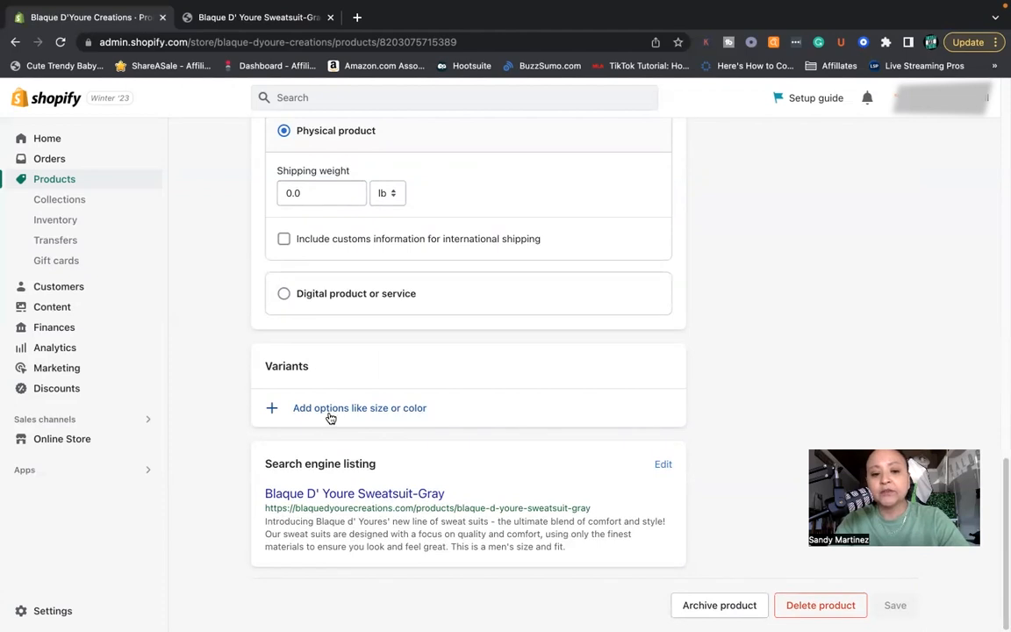
pyautogui.click(329, 411)
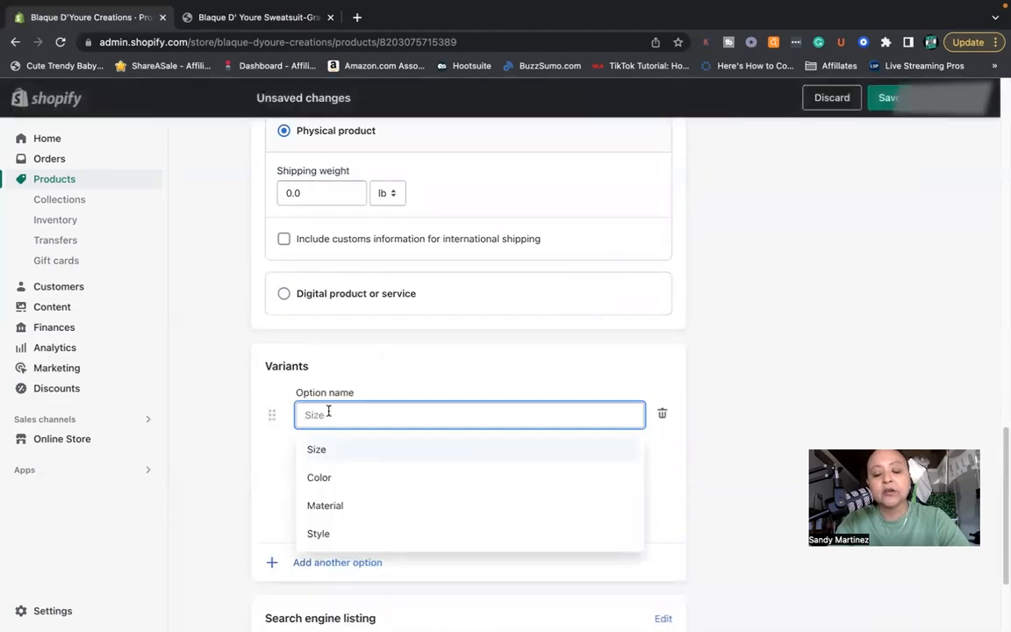
pyautogui.click(326, 457)
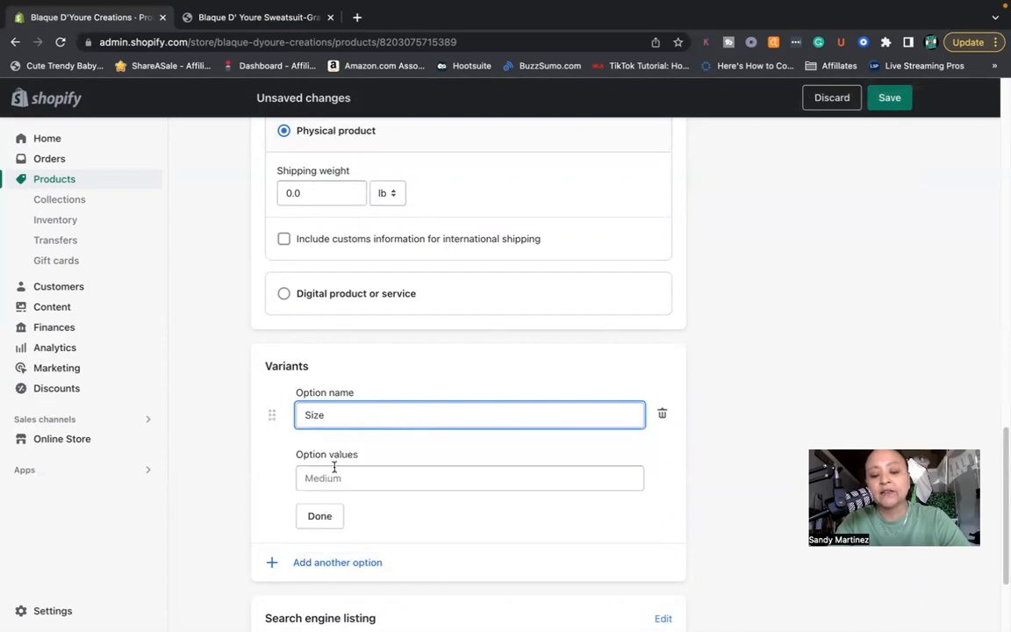
# - Enter Small, Medium and Large as values of the Size option
pyautogui.click(343, 478)
pyautogui.write('Small')
pyautogui.click(343, 499)
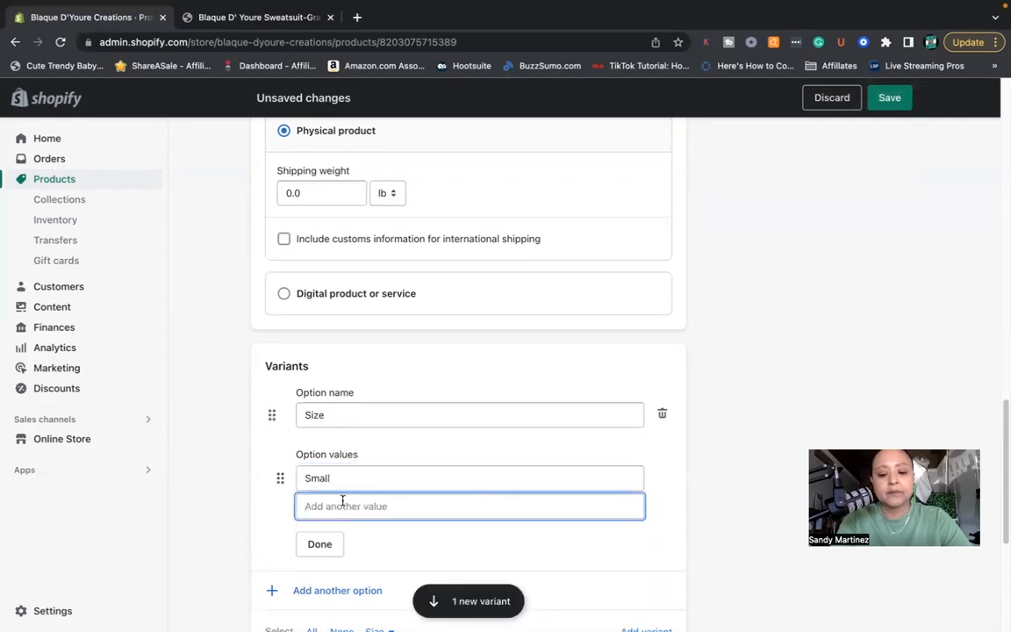
pyautogui.write('Medium')
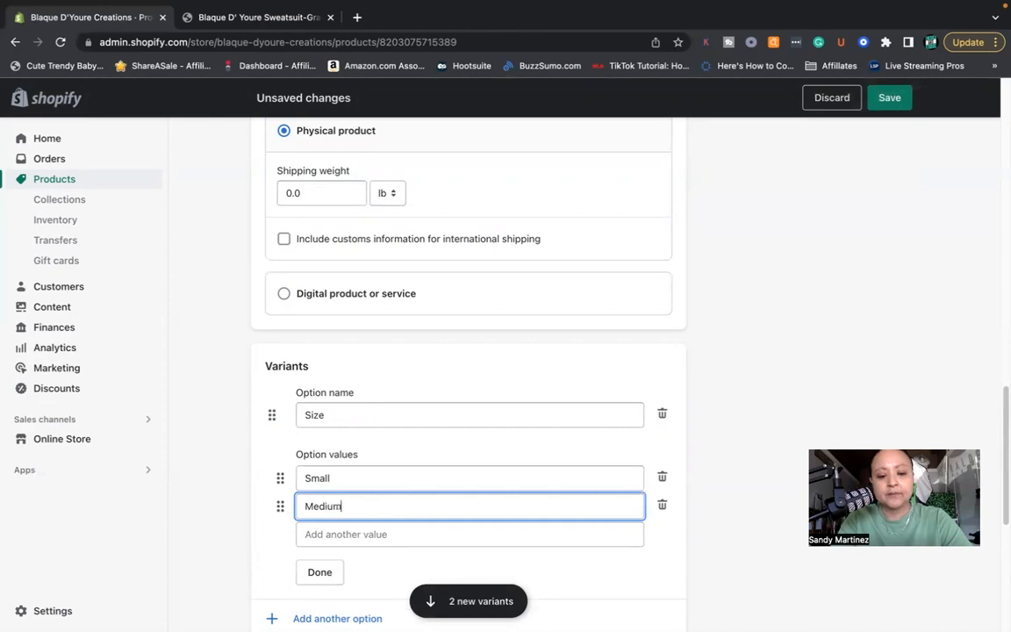
pyautogui.click(307, 533)
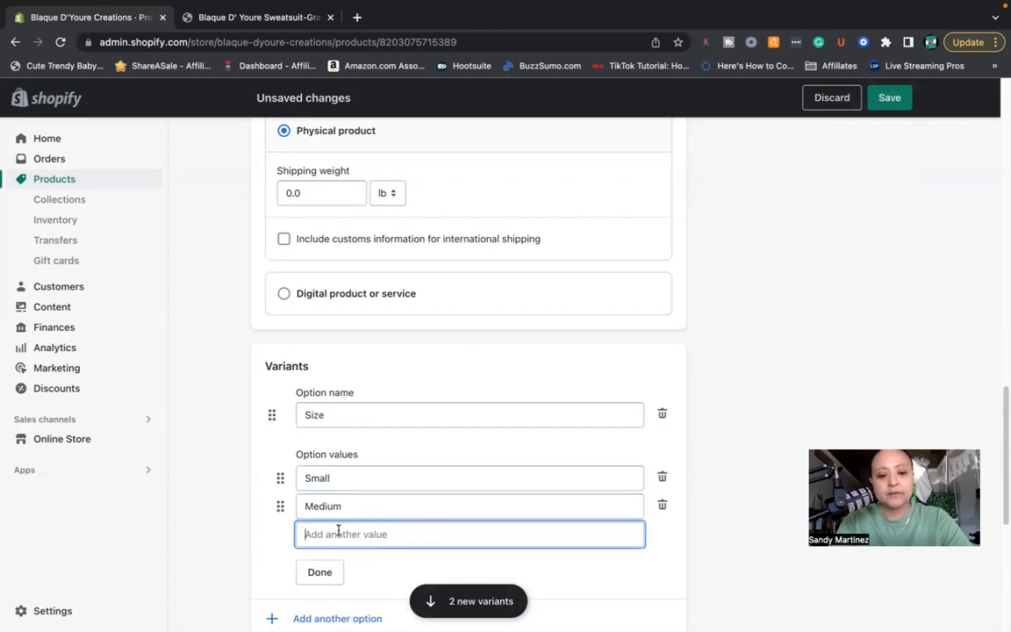
pyautogui.write('Large')
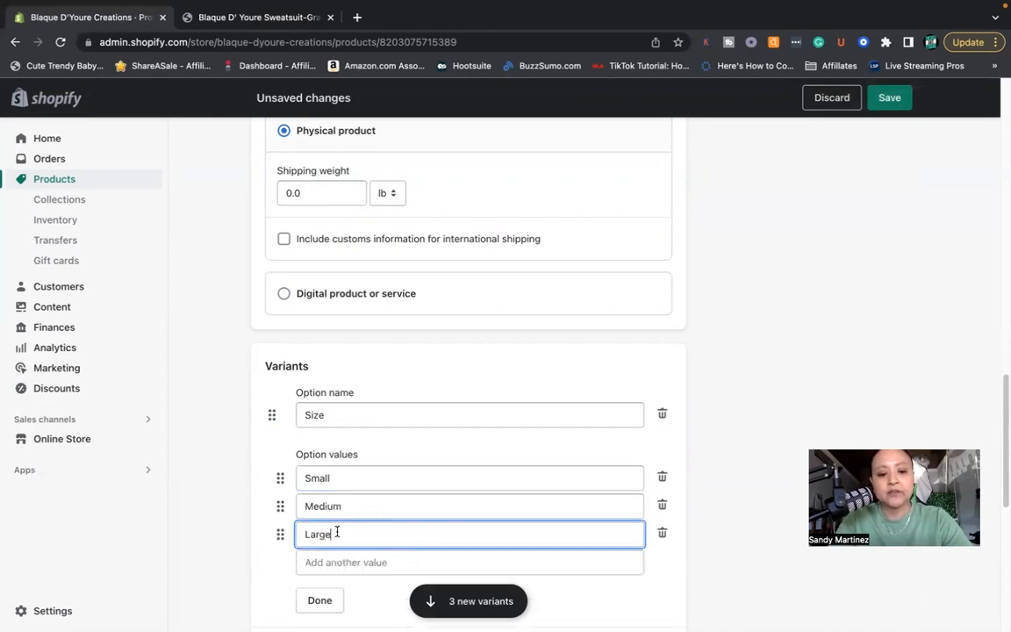
# - Add XL as the fourth value of the Size option and finish editing the option
pyautogui.click(344, 560)
pyautogui.scroll(-1, 343, 558)
pyautogui.write('XL')
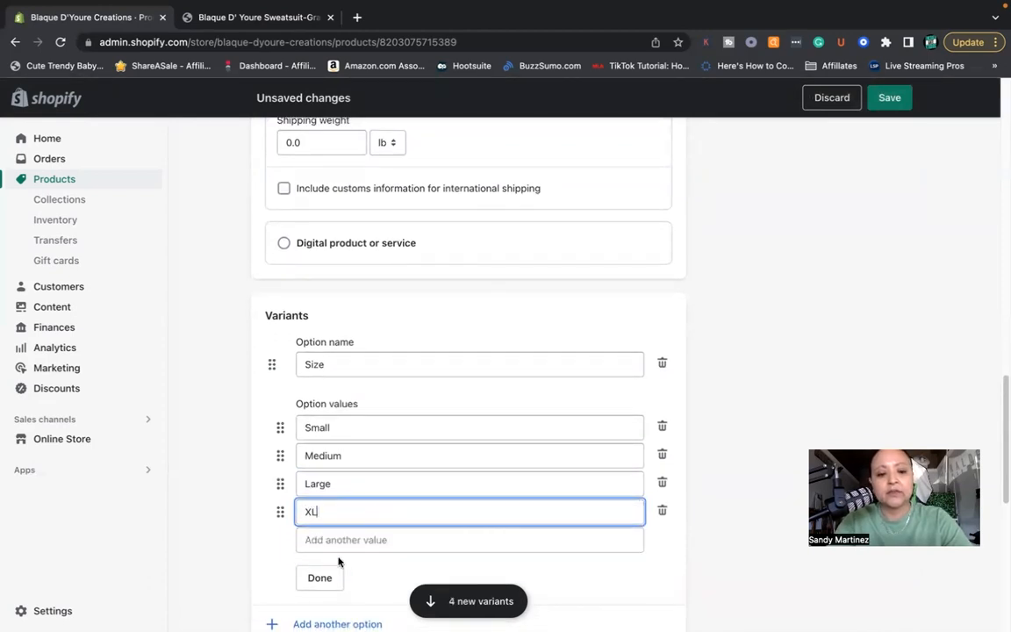
pyautogui.click(323, 579)
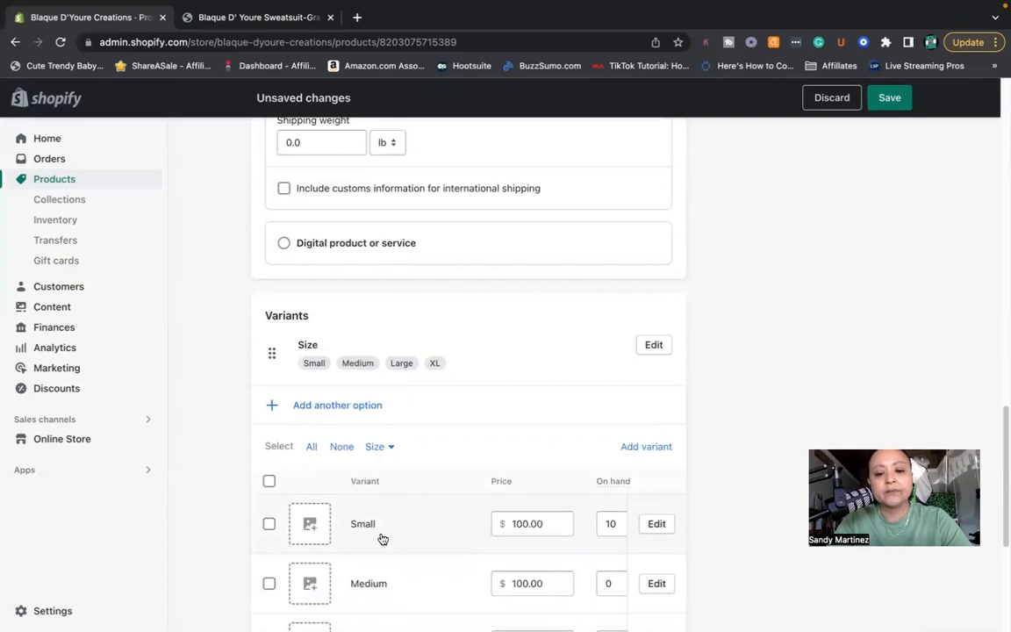
# - Assign the full-length sweatsuit photo as the image of the Small, Medium, Large and XL variants
pyautogui.scroll(-3, 383, 539)
pyautogui.click(310, 307)
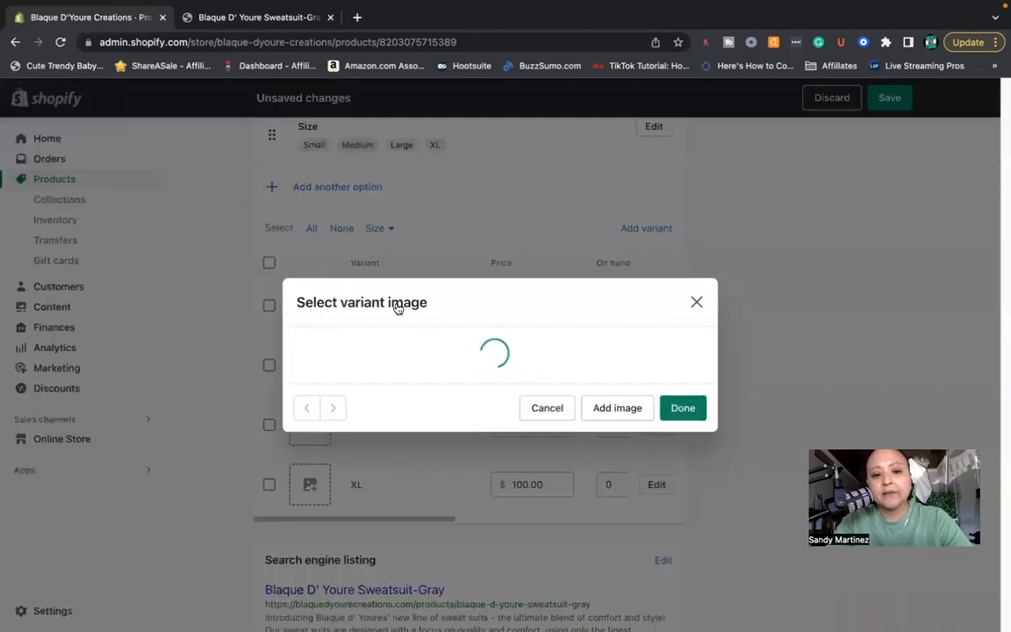
pyautogui.click(443, 302)
pyautogui.click(681, 506)
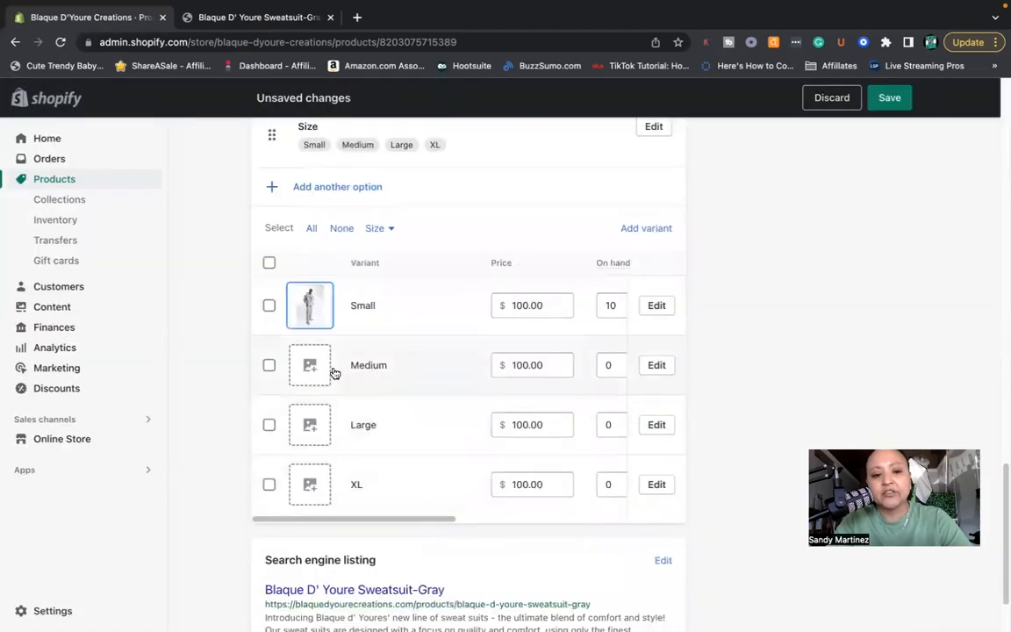
pyautogui.hscroll(2, 463, 339)
pyautogui.hscroll(-2, 464, 339)
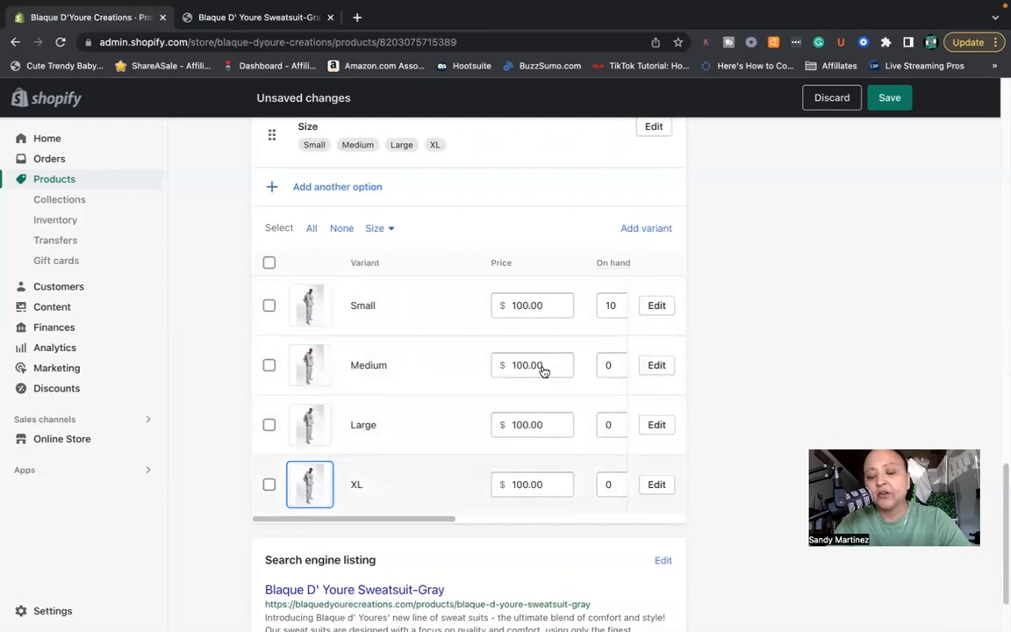
# - Set the on-hand quantity of the Medium, Large and XL variants to 10 each
pyautogui.hscroll(3, 444, 410)
pyautogui.moveTo(479, 262)
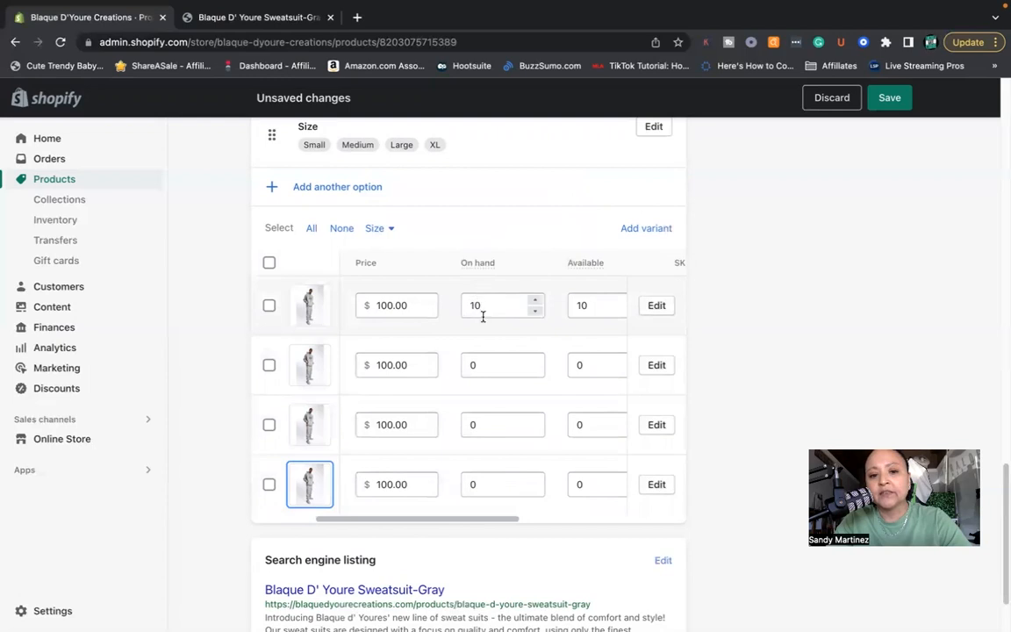
pyautogui.doubleClick(483, 365)
pyautogui.write('1')
pyautogui.doubleClick(481, 423)
pyautogui.write('10')
pyautogui.hscroll(-2, 485, 364)
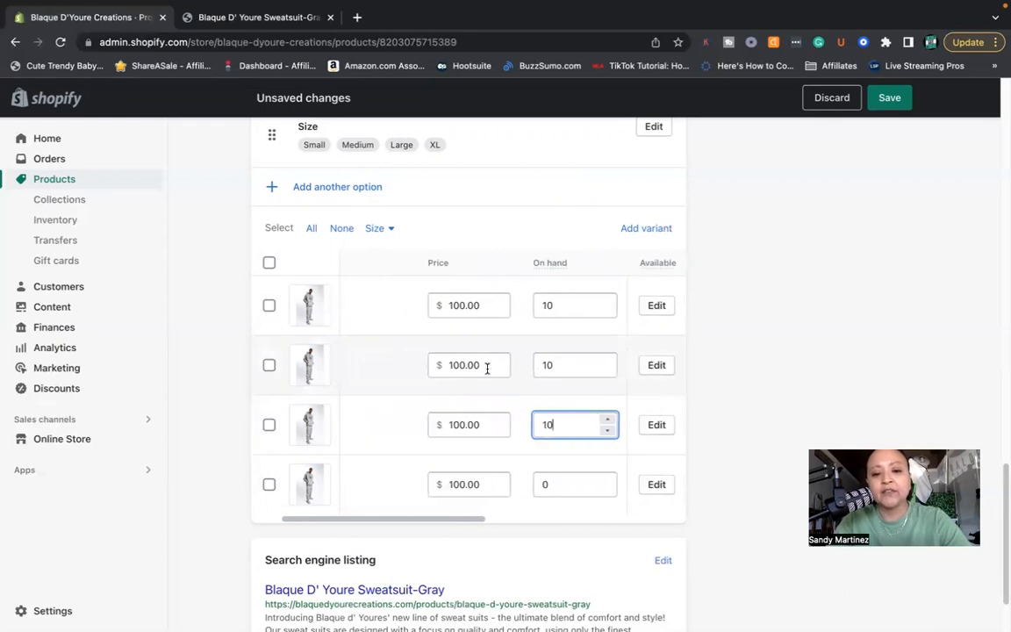
pyautogui.scroll(-9, 511, 425)
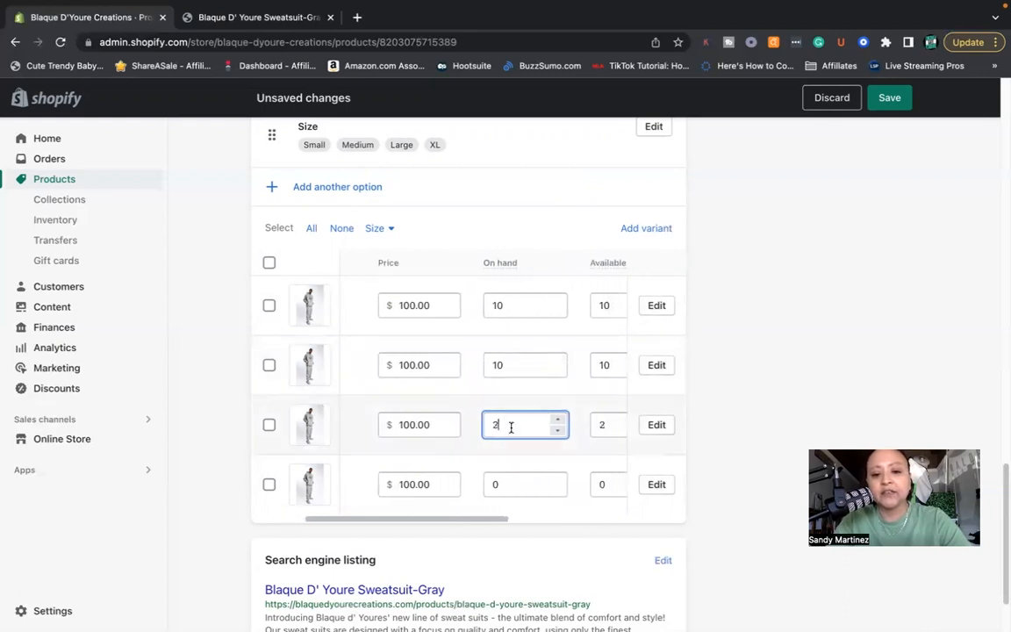
pyautogui.write('0')
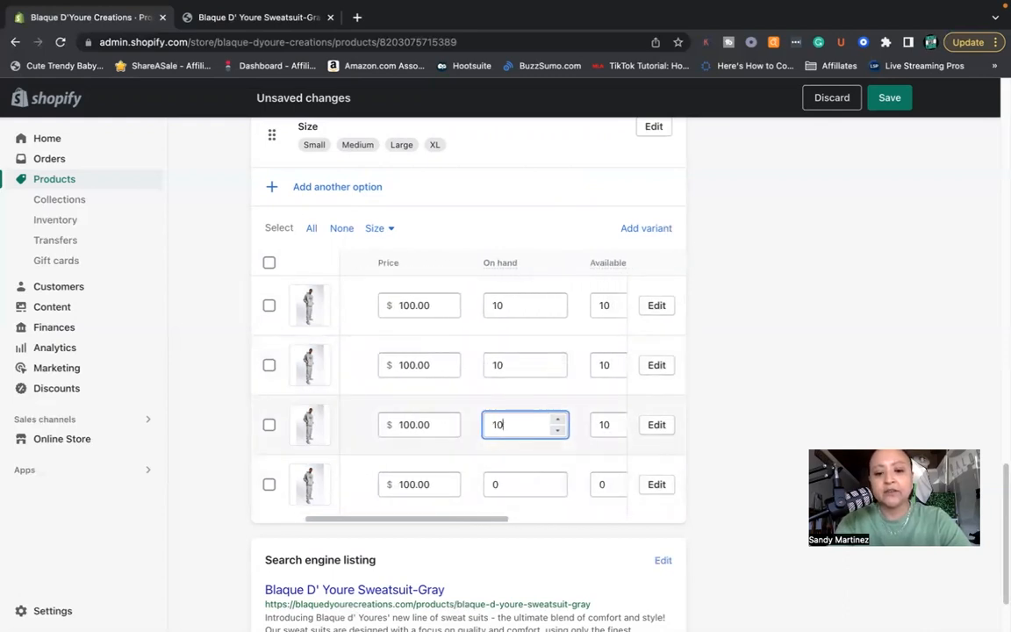
pyautogui.doubleClick(509, 482)
pyautogui.write('10')
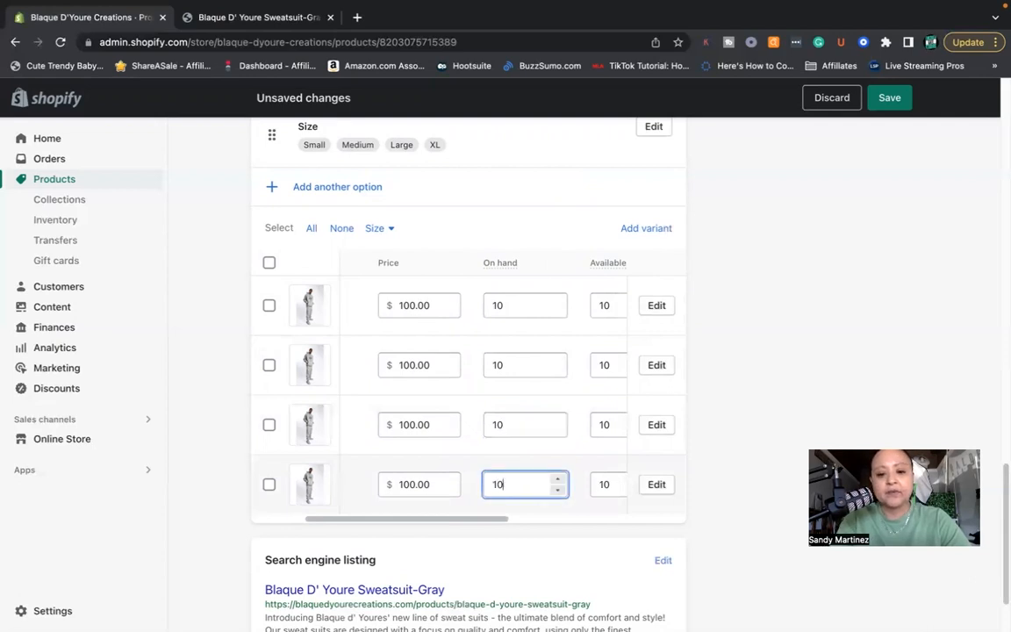
pyautogui.click(559, 488)
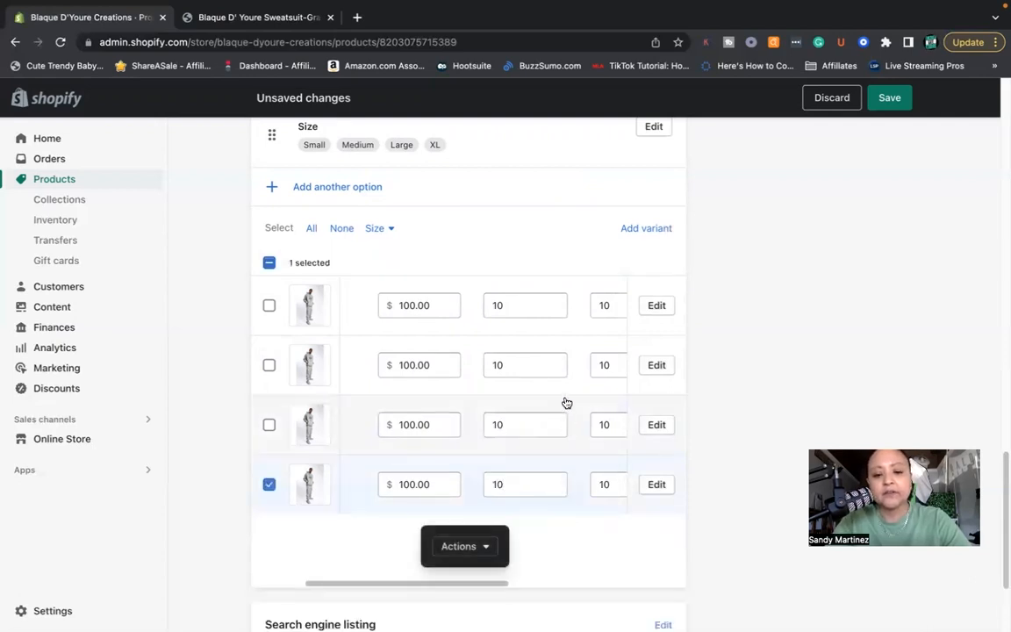
# - Set the product category to Apparel & Accessories in the product organization details
pyautogui.hscroll(3, 558, 393)
pyautogui.hscroll(-3, 525, 402)
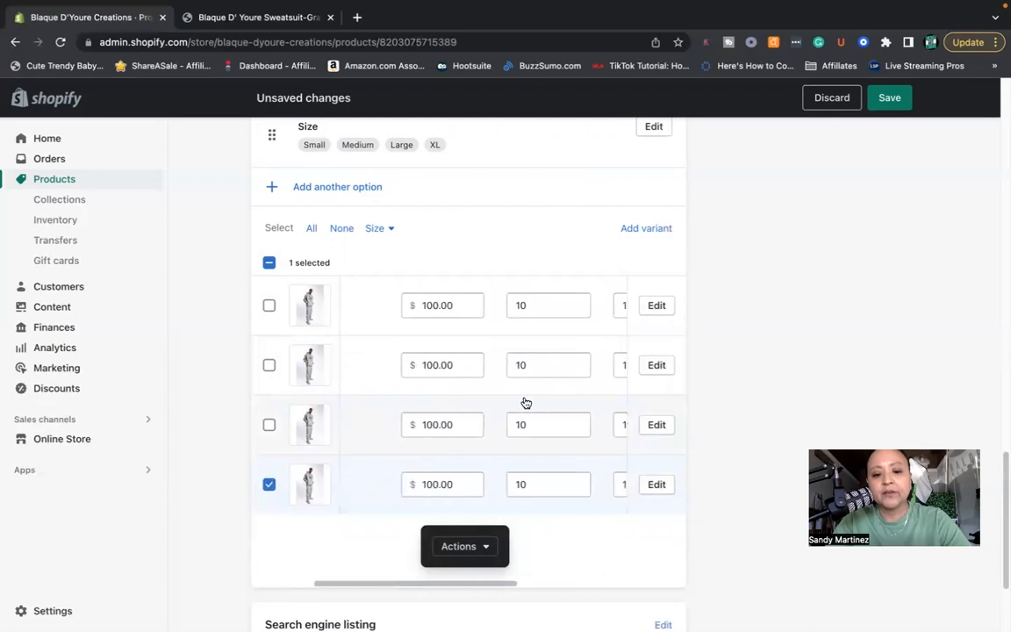
pyautogui.scroll(-2, 541, 402)
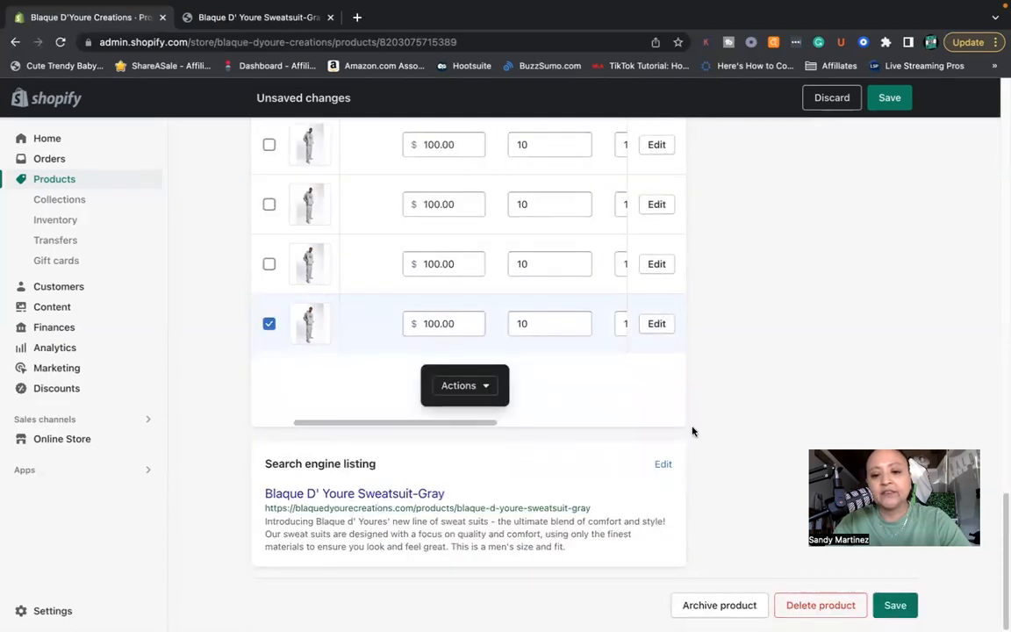
pyautogui.scroll(10, 817, 325)
pyautogui.scroll(-3, 883, 288)
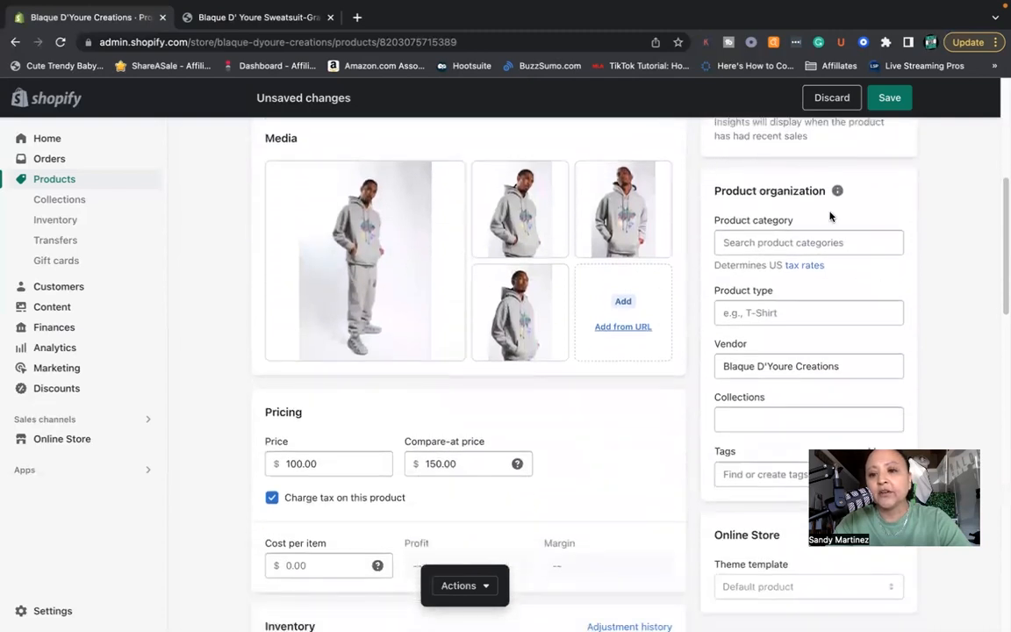
pyautogui.click(778, 242)
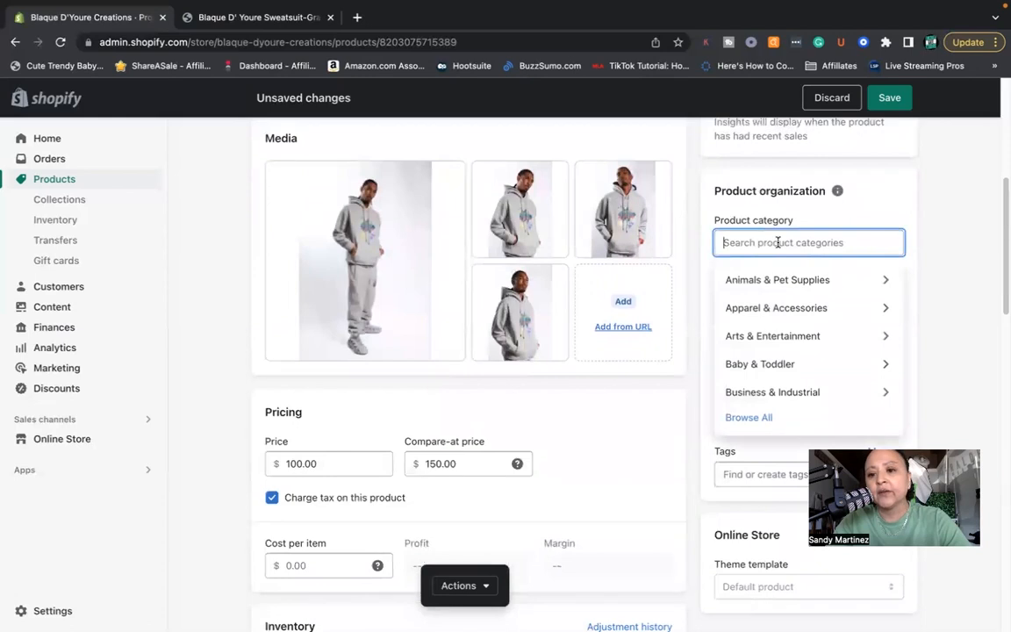
pyautogui.click(792, 307)
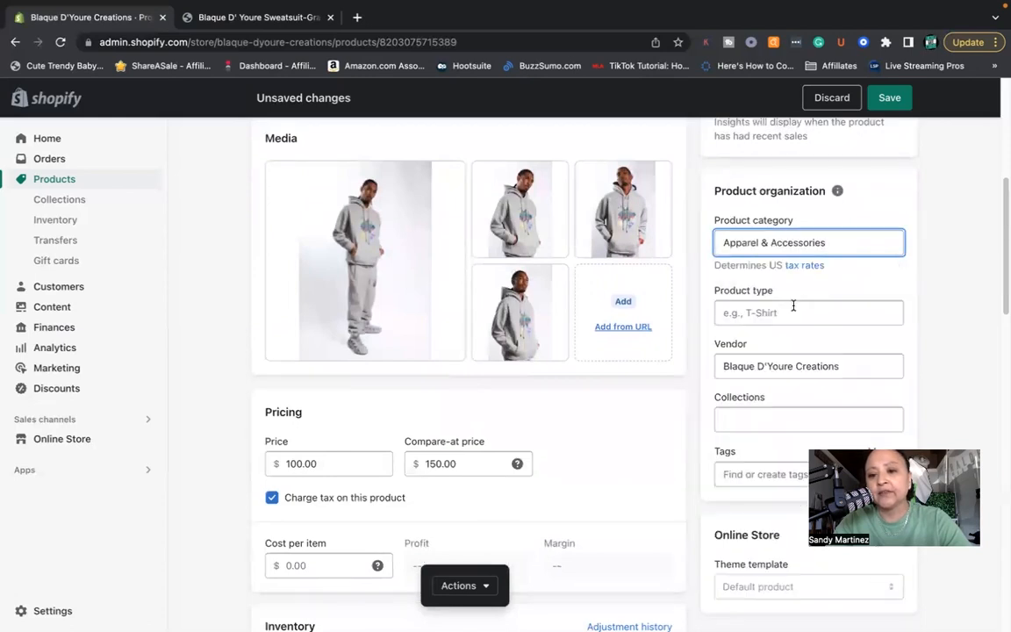
# - Set the product type to Sweat Suit
pyautogui.scroll(-1, 828, 308)
pyautogui.click(813, 293)
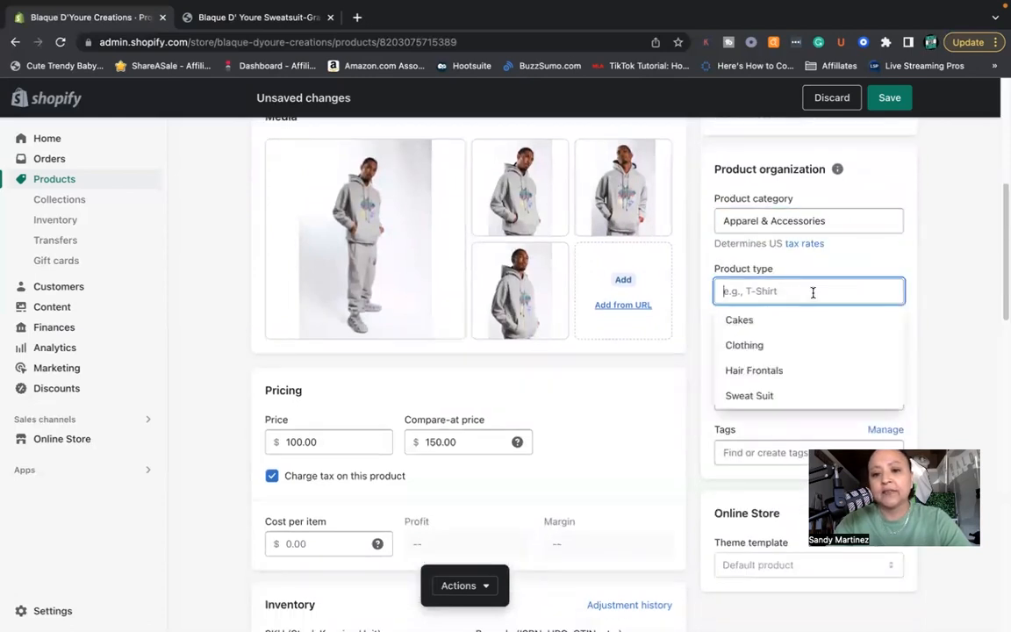
pyautogui.write('Sweat Suit')
pyautogui.click(814, 321)
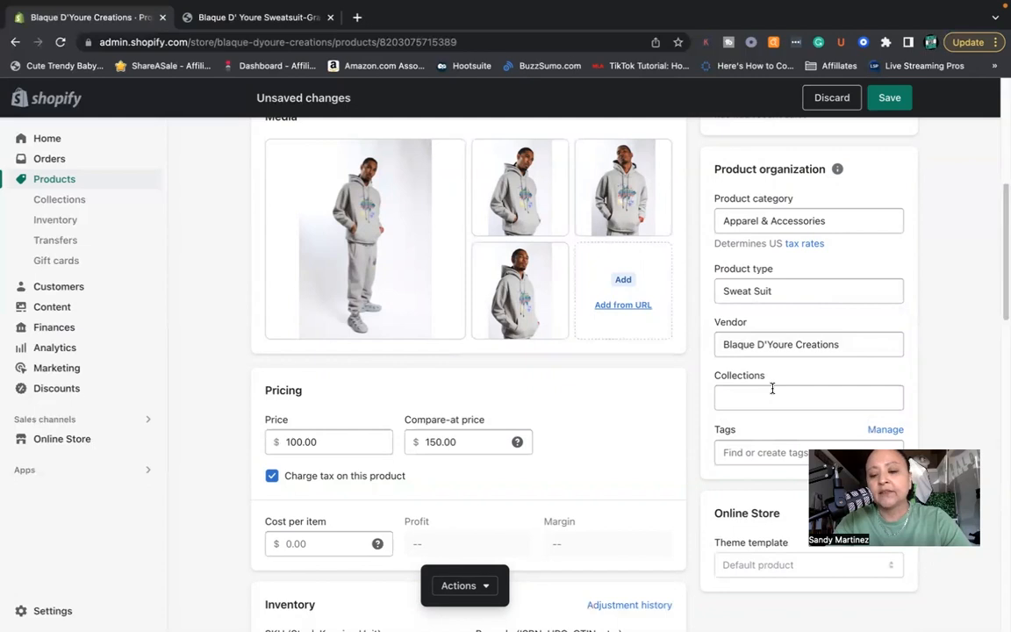
# - Add the product to the Apparel collection
pyautogui.scroll(-1, 772, 388)
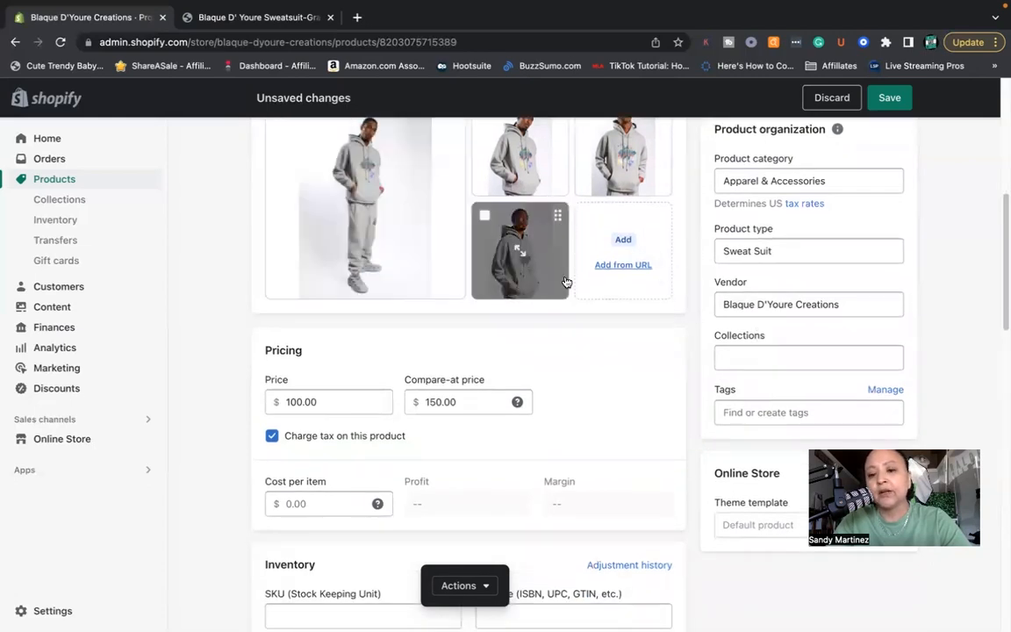
pyautogui.click(751, 360)
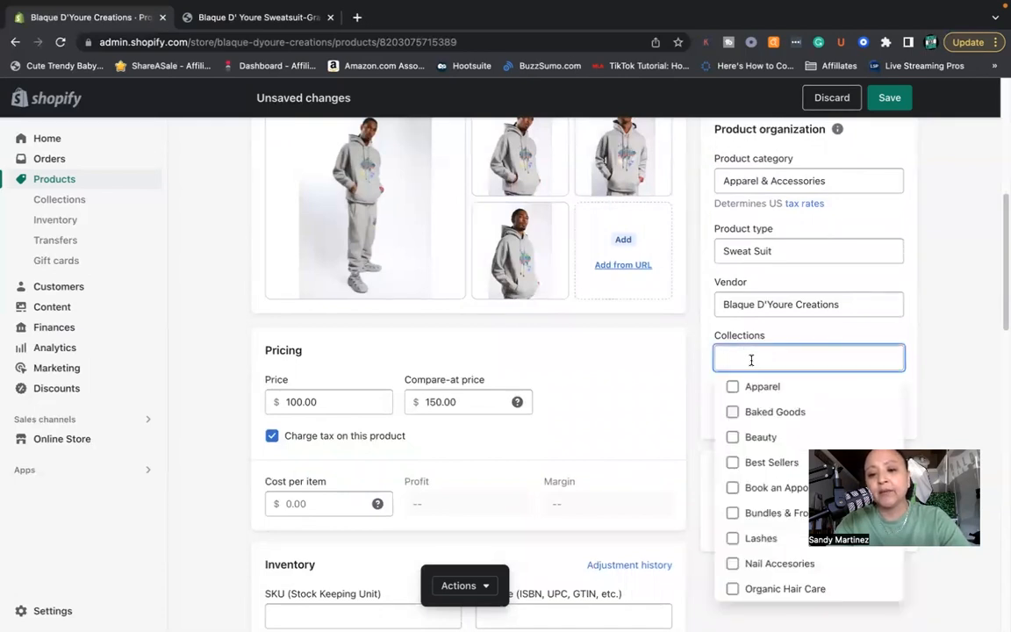
pyautogui.click(734, 390)
pyautogui.scroll(-3, 819, 376)
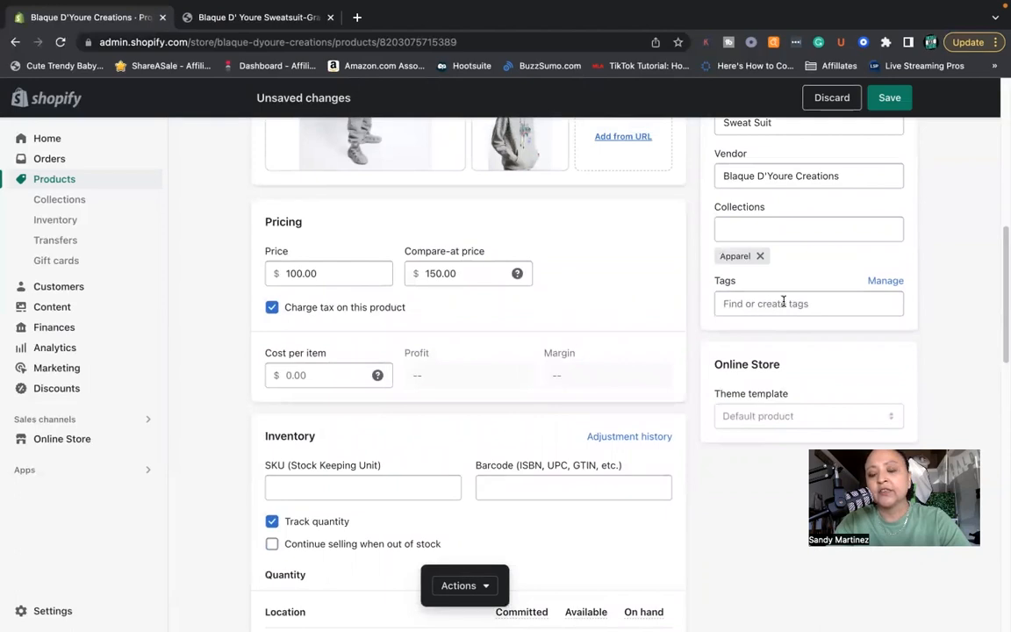
# - Leave the product tags empty and save the product changes
pyautogui.click(763, 304)
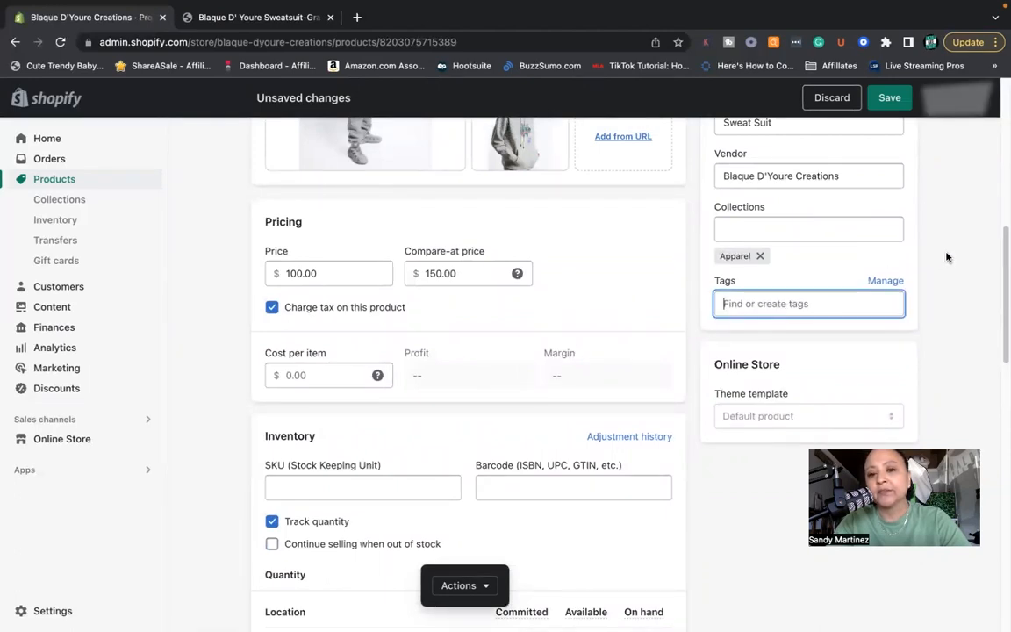
pyautogui.scroll(10, 959, 237)
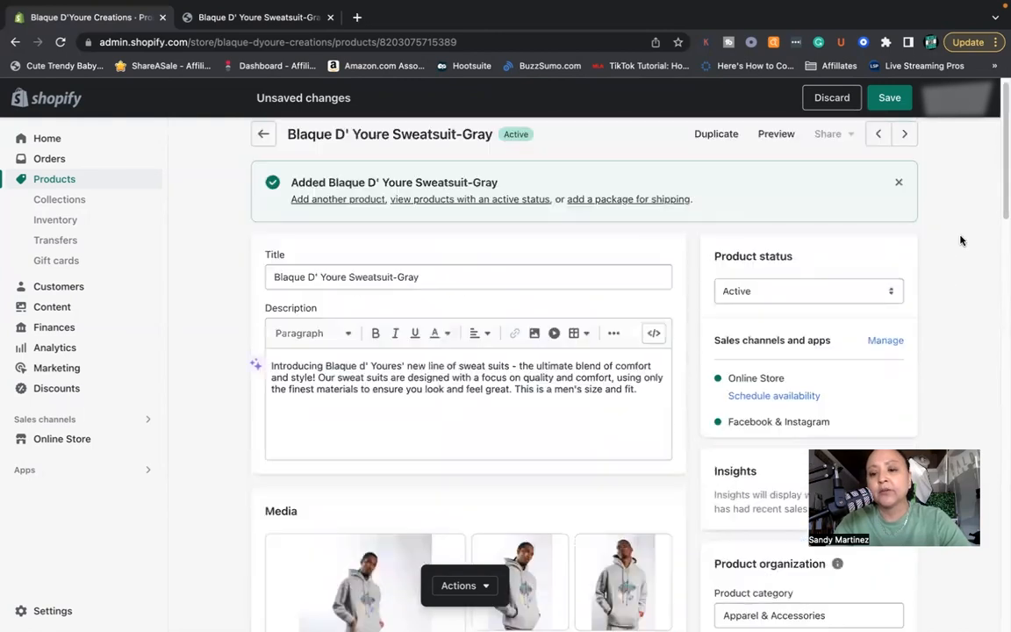
pyautogui.click(895, 102)
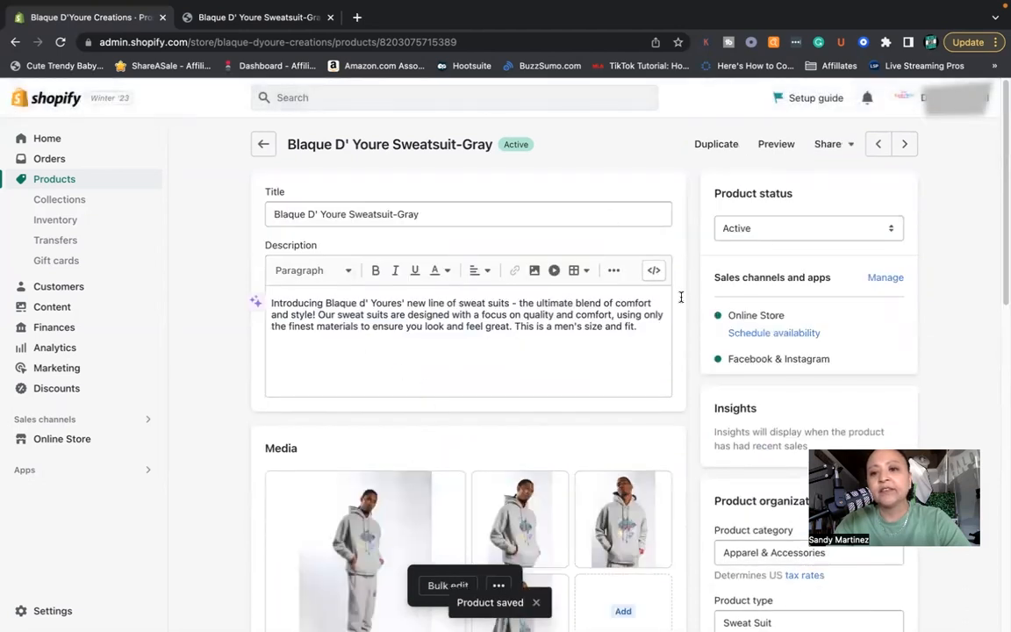
# - Preview the product in the online store and examine its price, size choices, photos and description
pyautogui.click(776, 145)
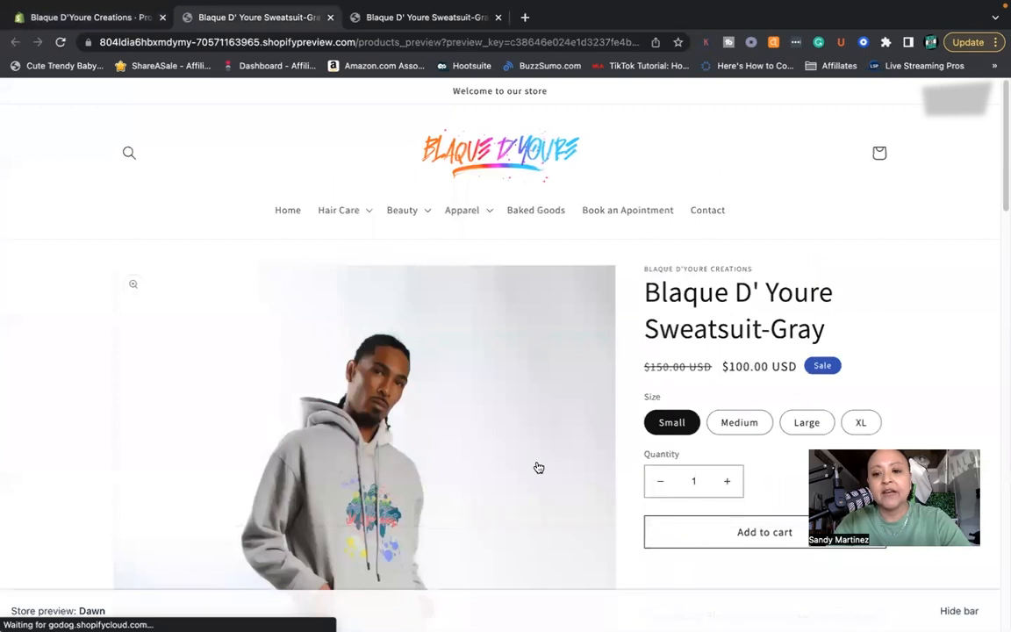
pyautogui.scroll(-2, 537, 467)
pyautogui.scroll(-2, 537, 467)
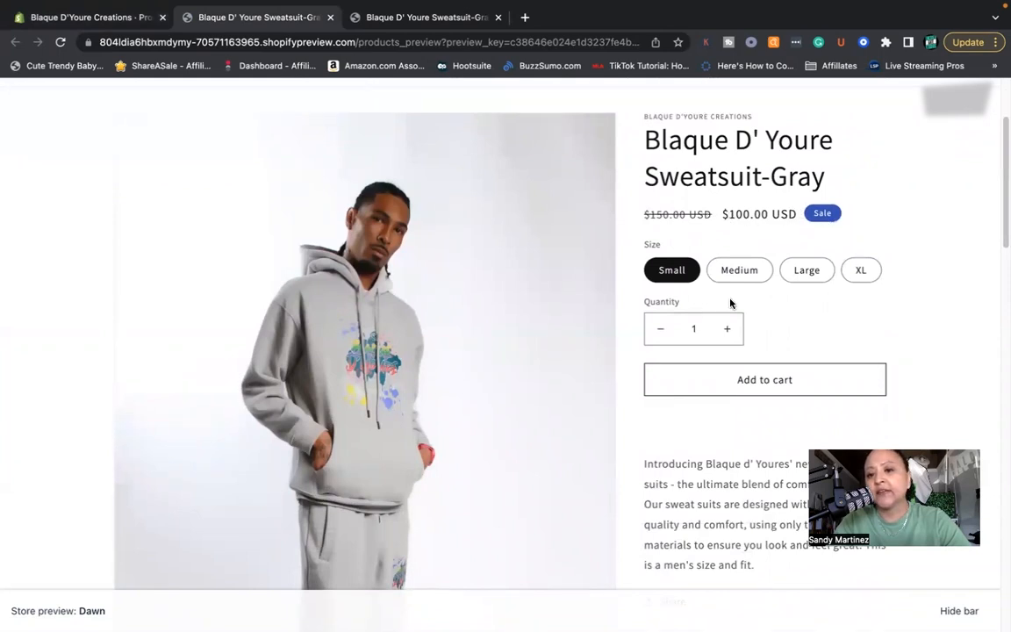
pyautogui.scroll(-1, 751, 253)
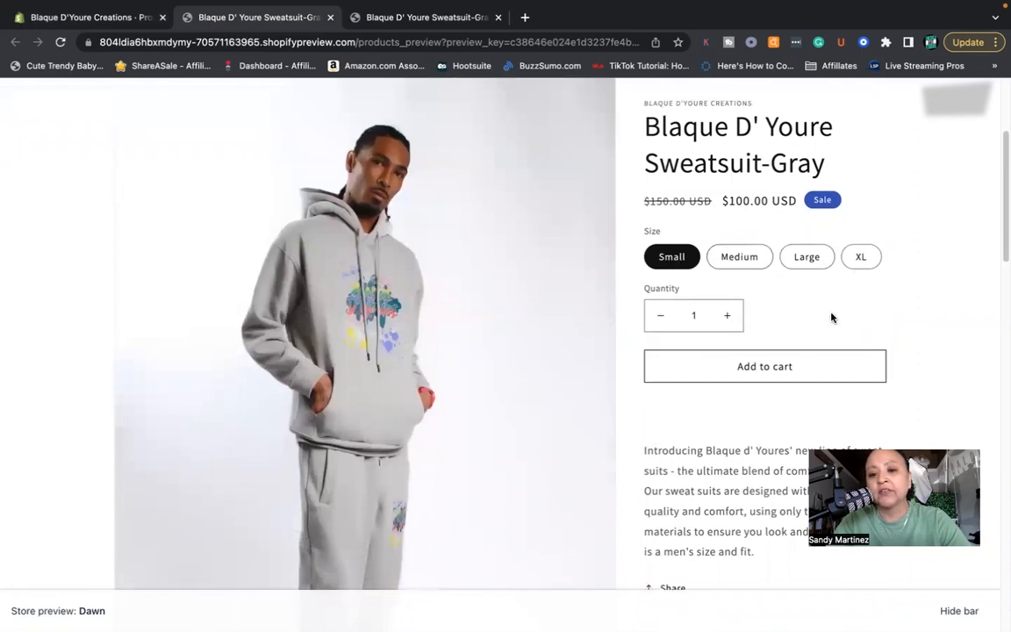
pyautogui.scroll(-3, 832, 318)
pyautogui.scroll(-10, 715, 483)
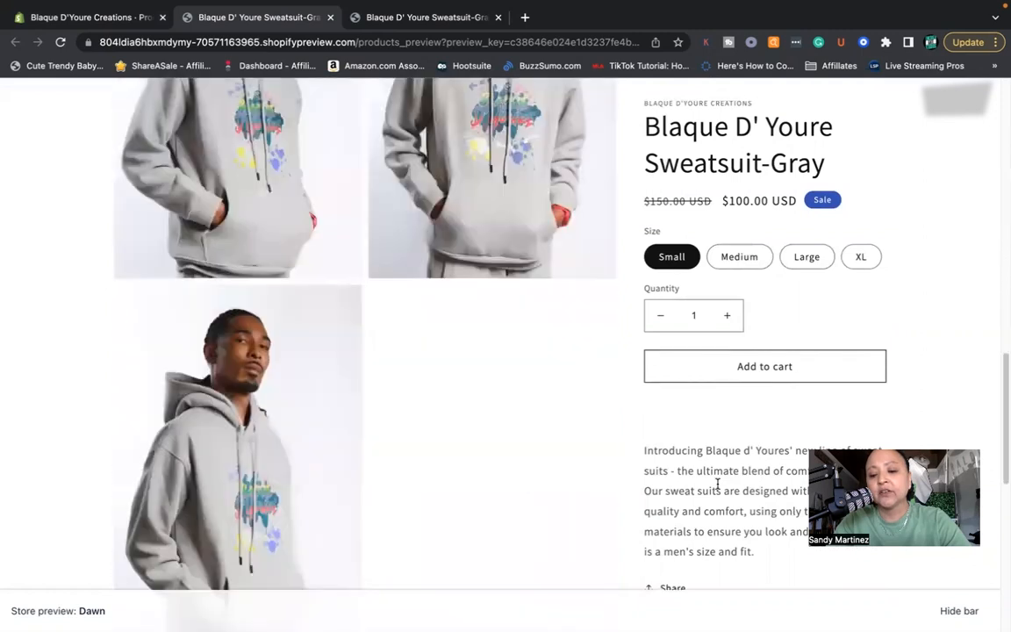
pyautogui.scroll(3, 719, 489)
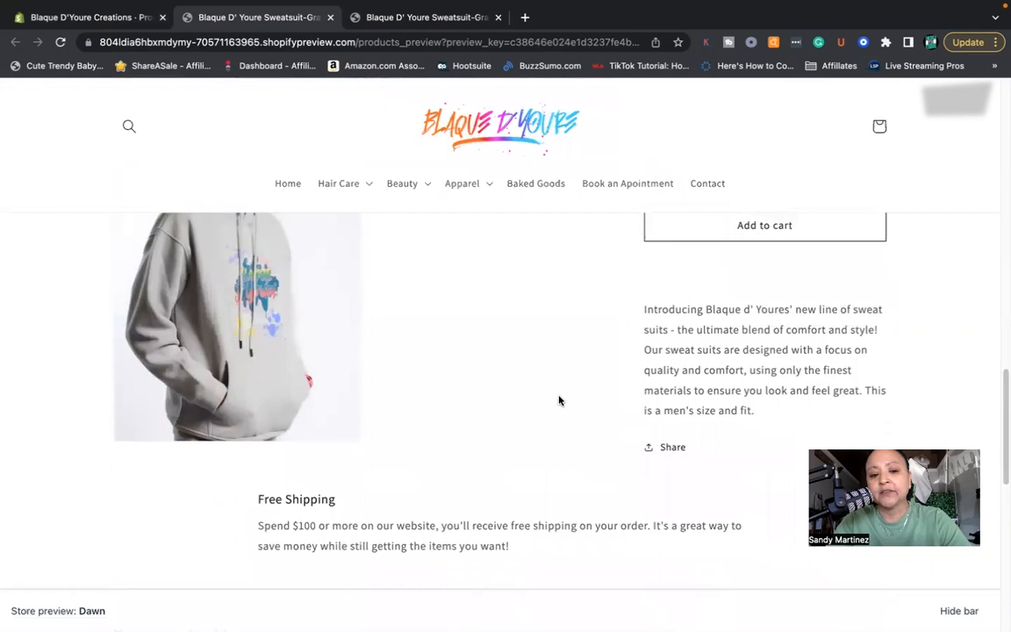
pyautogui.scroll(-8, 559, 400)
pyautogui.scroll(12, 559, 400)
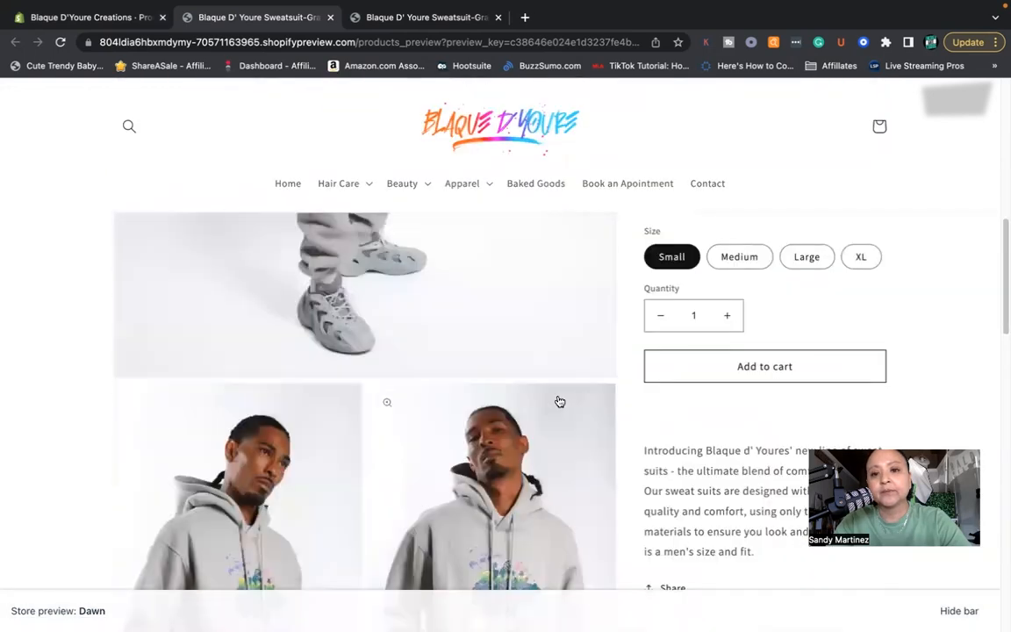